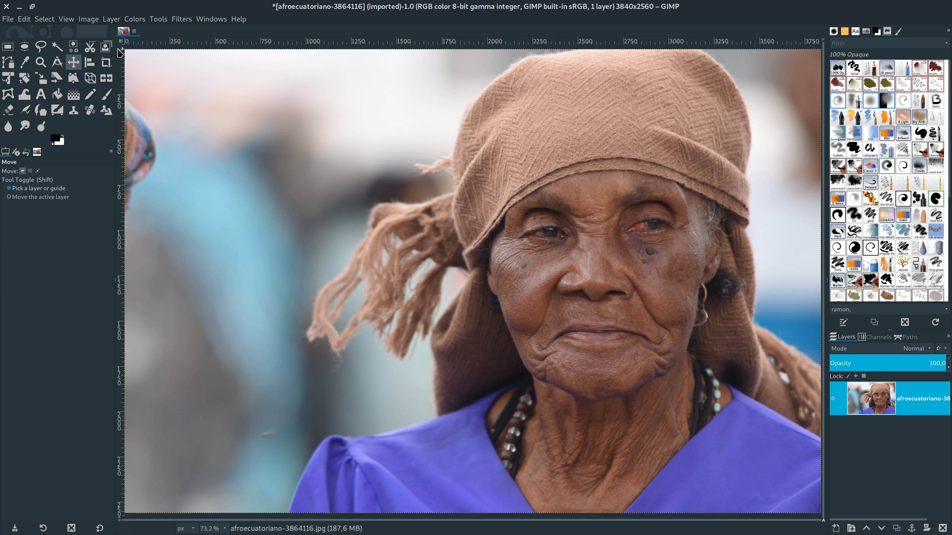
# Check the photo's size in pixels in the image properties.
pyautogui.click(94, 19)
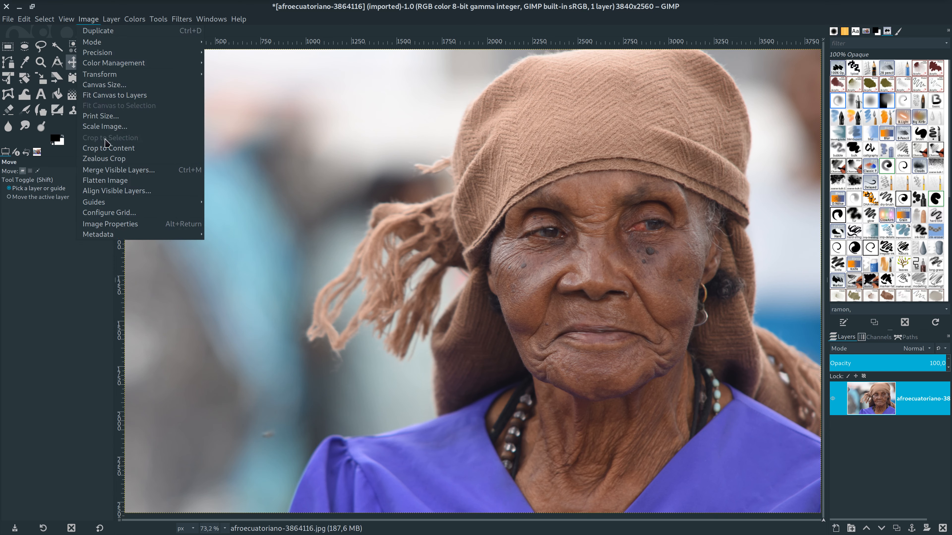
pyautogui.click(117, 225)
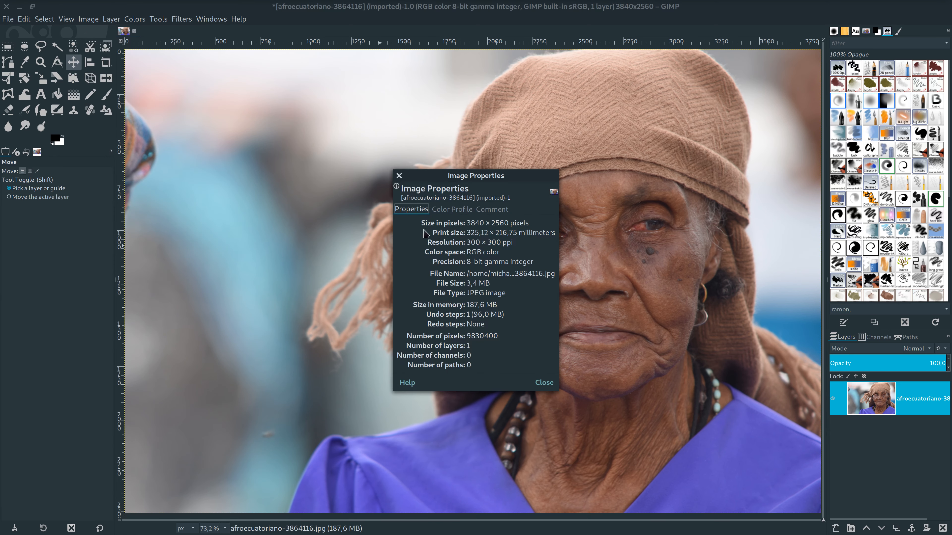
pyautogui.moveTo(488, 175); pyautogui.dragTo(254, 97)
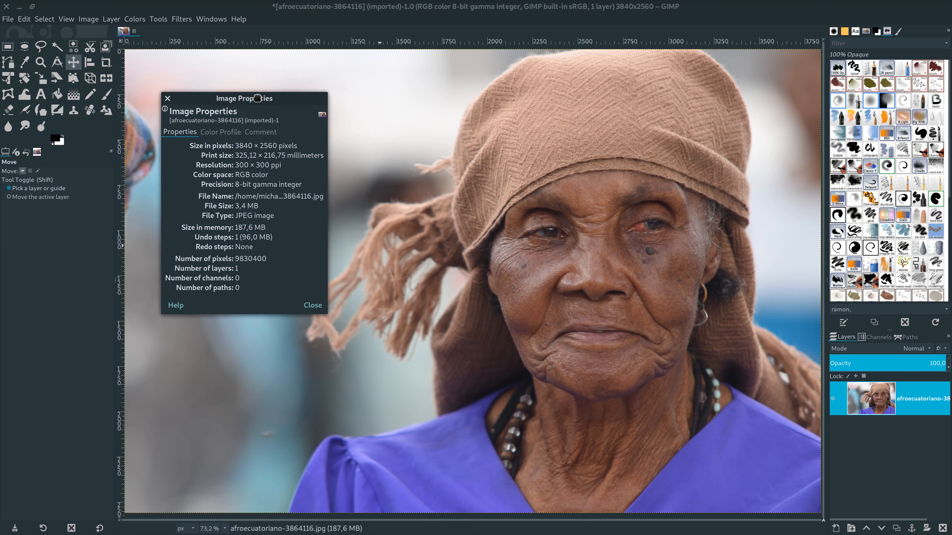
pyautogui.moveTo(234, 145); pyautogui.dragTo(305, 148)
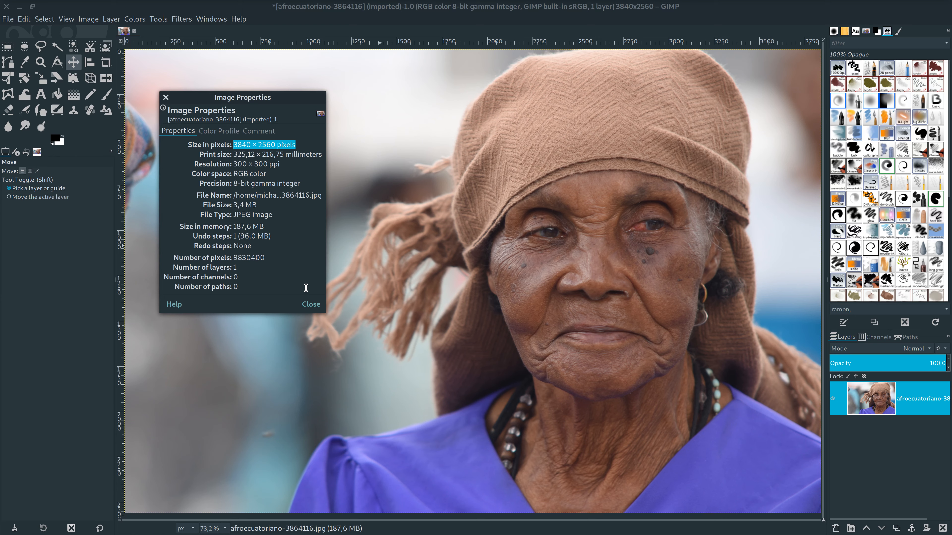
pyautogui.click(312, 304)
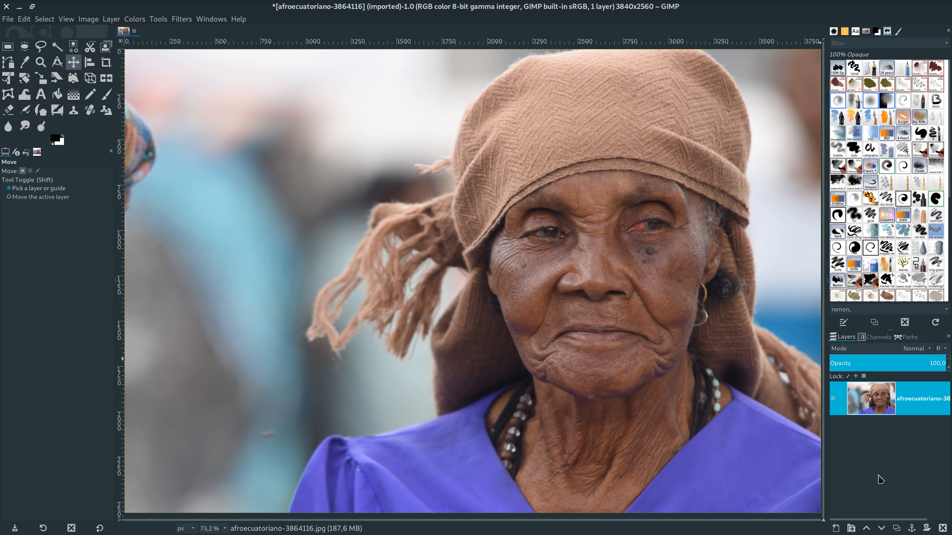
# Duplicate the photo layer twice and apply a High Pass filter with a standard deviation of 12 to the top copy.
pyautogui.click(896, 528)
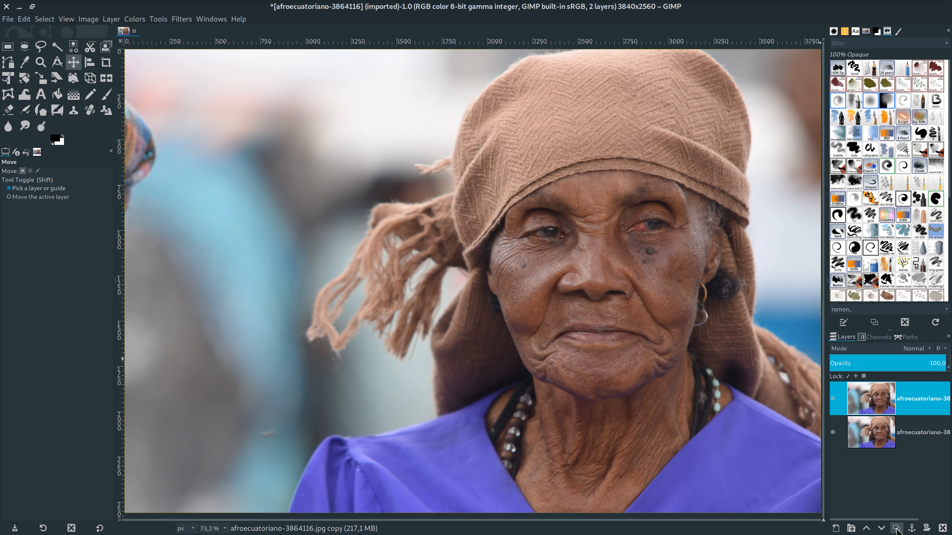
pyautogui.click(896, 529)
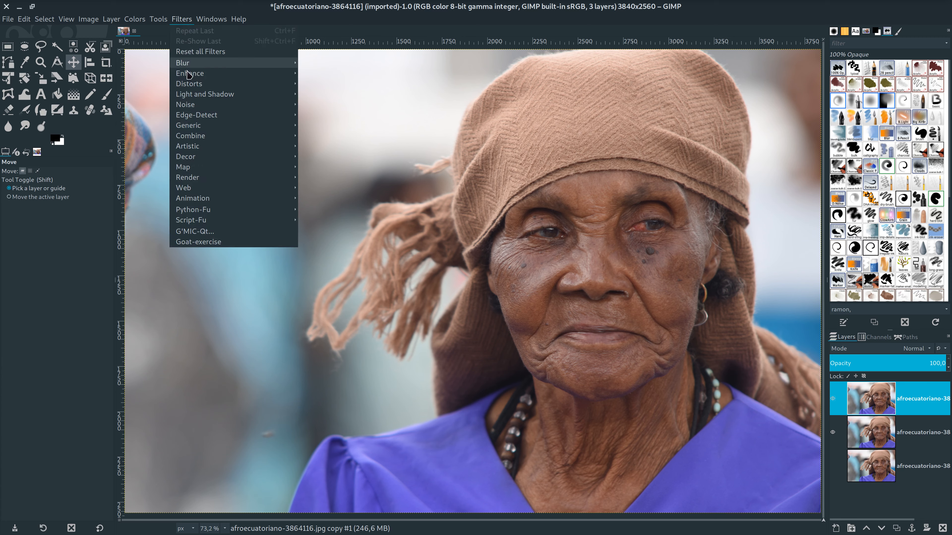
pyautogui.moveTo(189, 75)
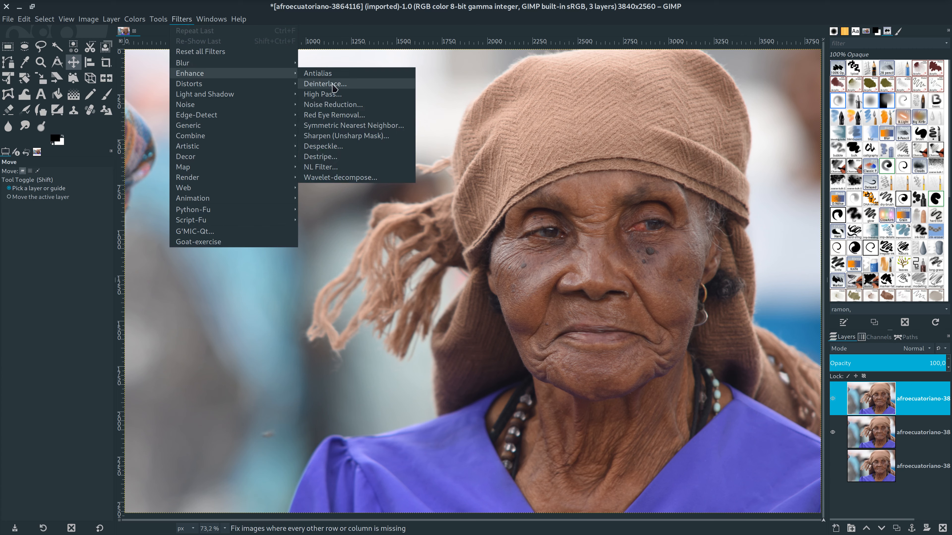
pyautogui.click(336, 96)
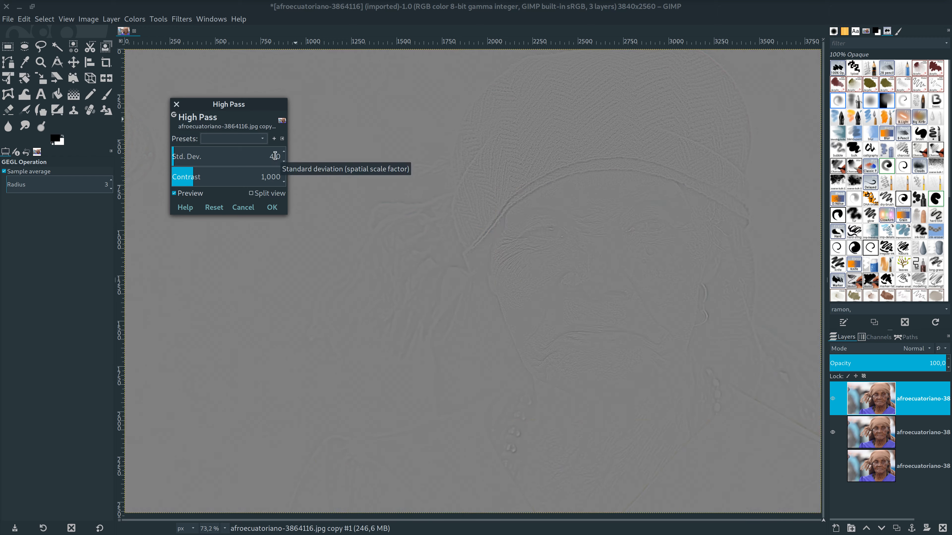
pyautogui.doubleClick(275, 156)
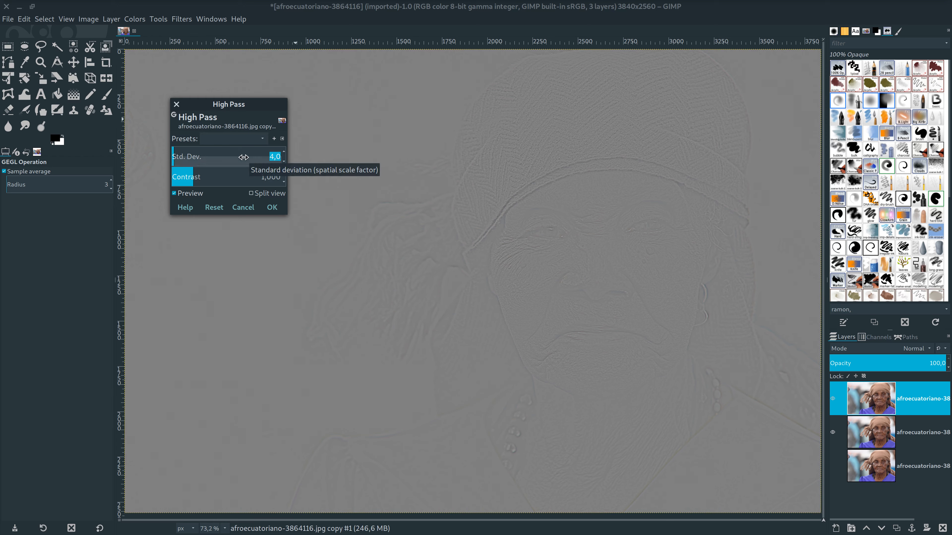
pyautogui.write('12')
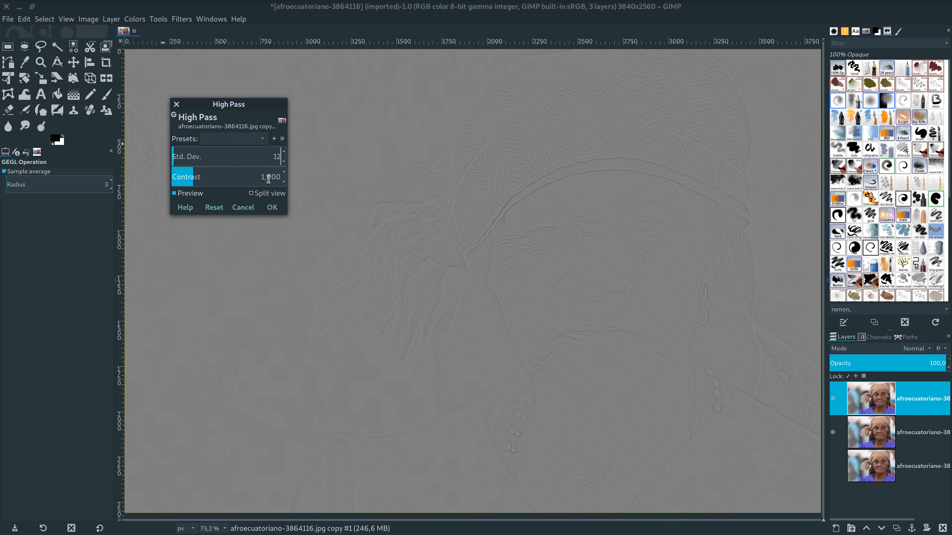
pyautogui.press('Tab')
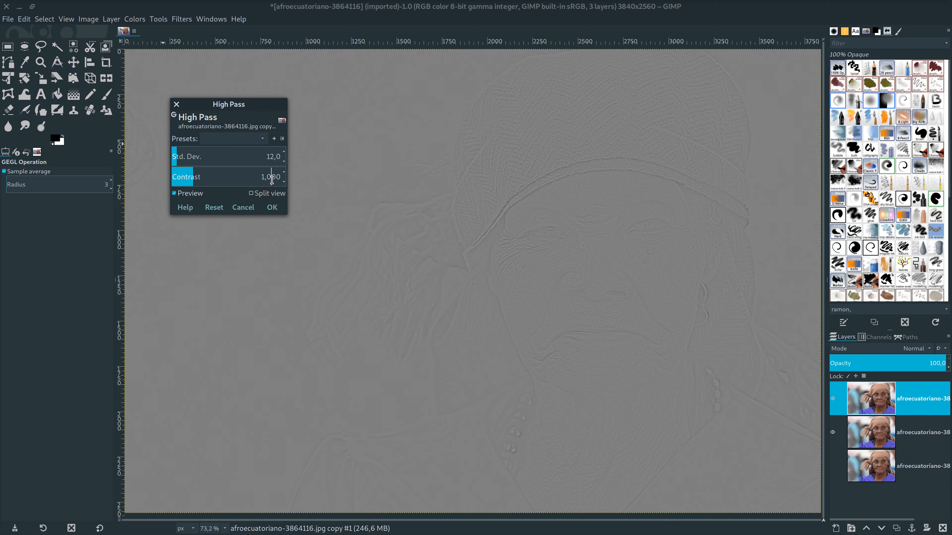
pyautogui.click(272, 207)
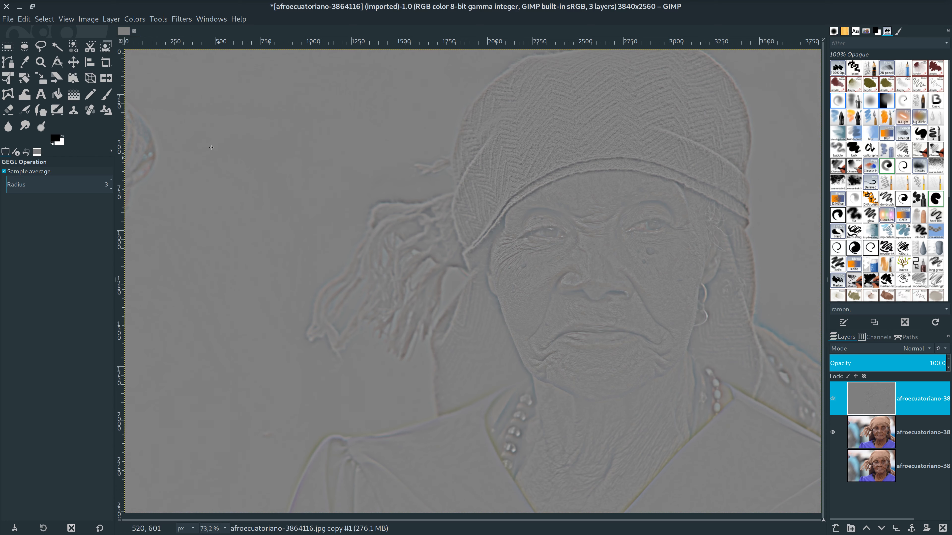
# Remove all colour from the high-pass layer by setting its saturation scale to 0.
pyautogui.click(136, 19)
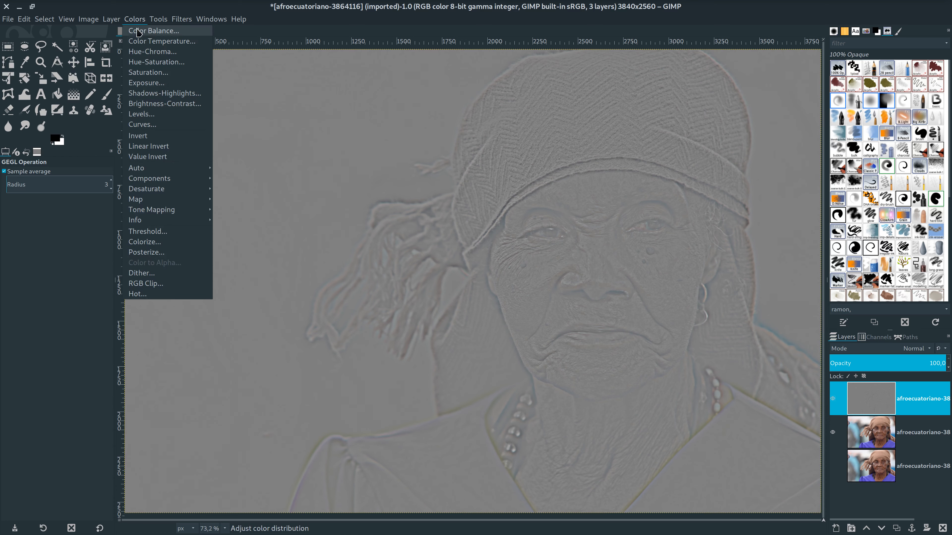
pyautogui.click(148, 73)
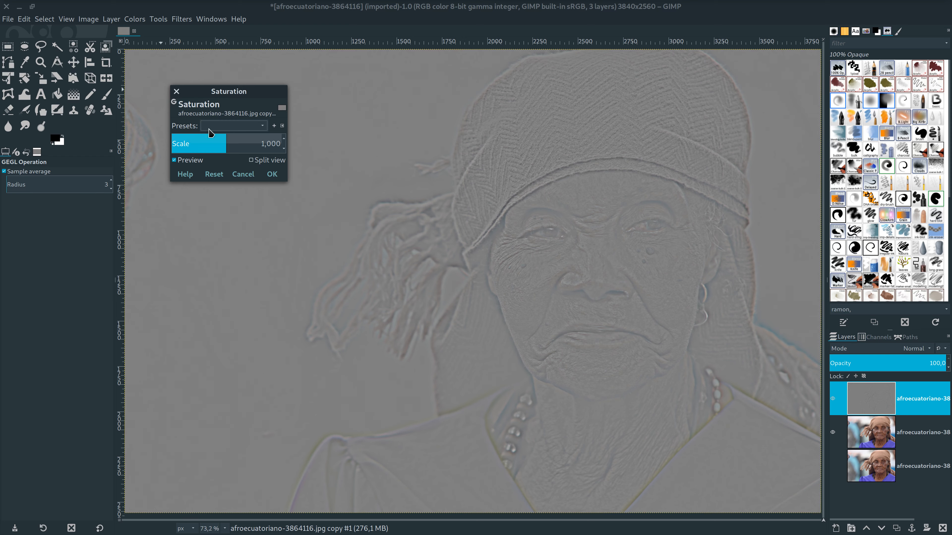
pyautogui.moveTo(213, 140); pyautogui.dragTo(170, 141)
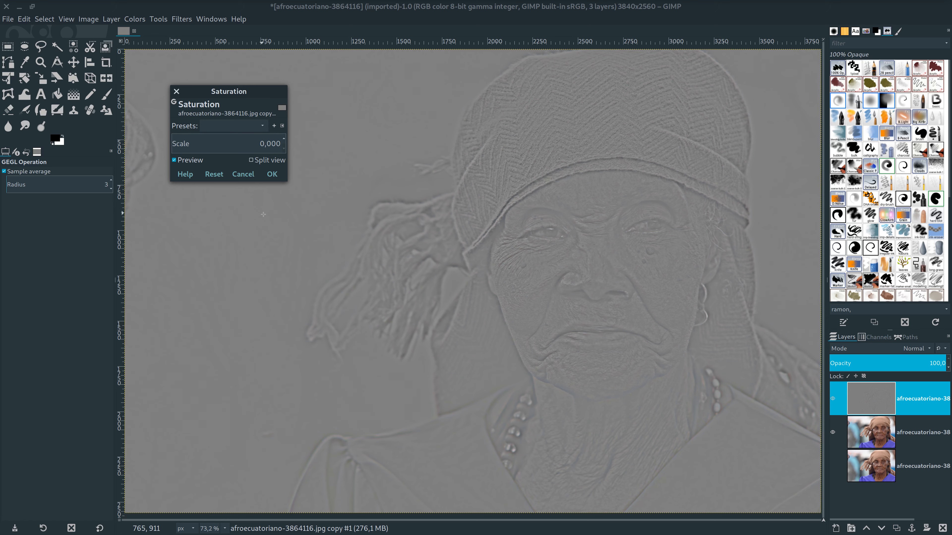
pyautogui.click(274, 176)
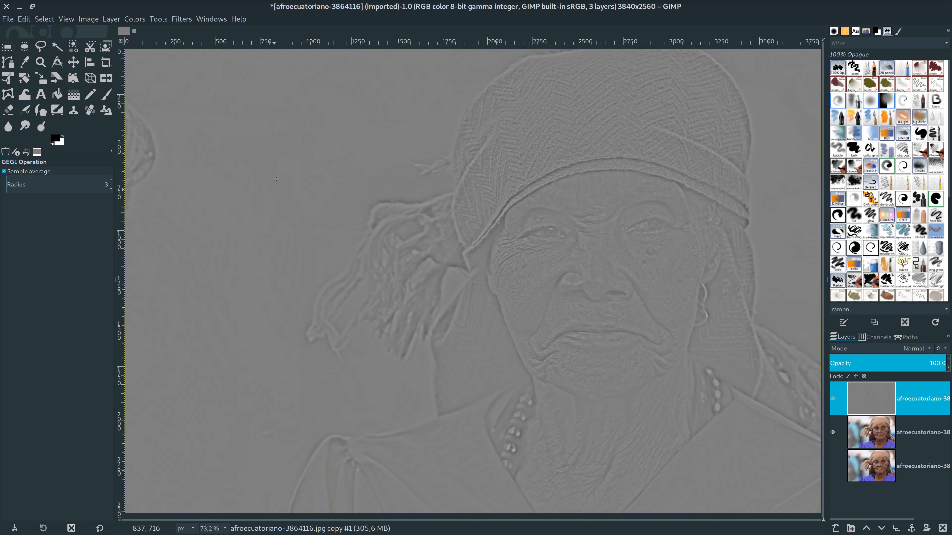
# Apply Noise Reduction with a strength of 16 to the grey high-pass layer.
pyautogui.click(182, 20)
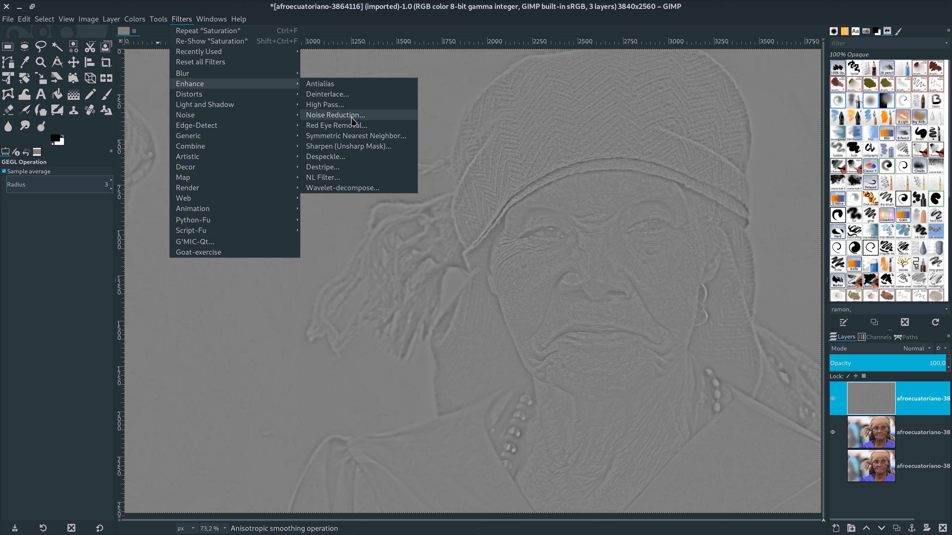
pyautogui.click(385, 121)
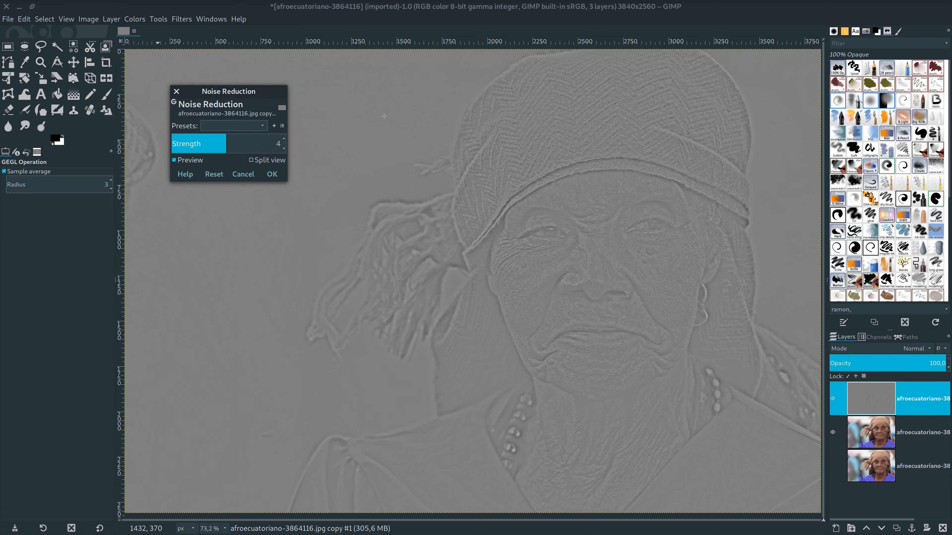
pyautogui.click(281, 144)
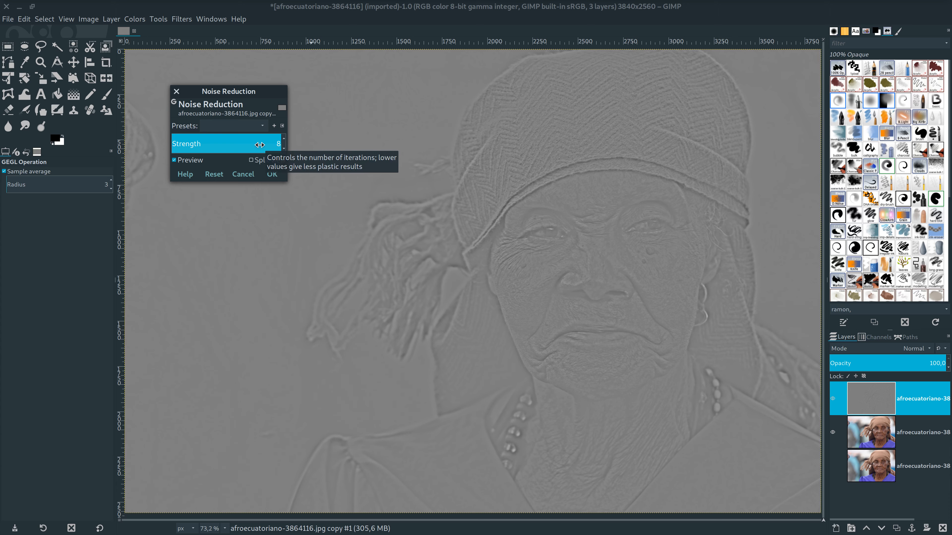
pyautogui.write('12')
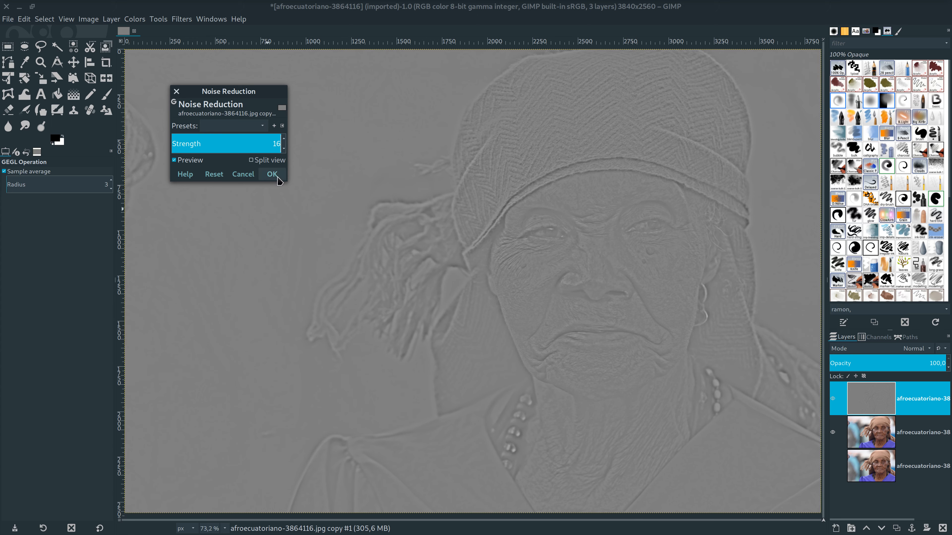
pyautogui.click(273, 174)
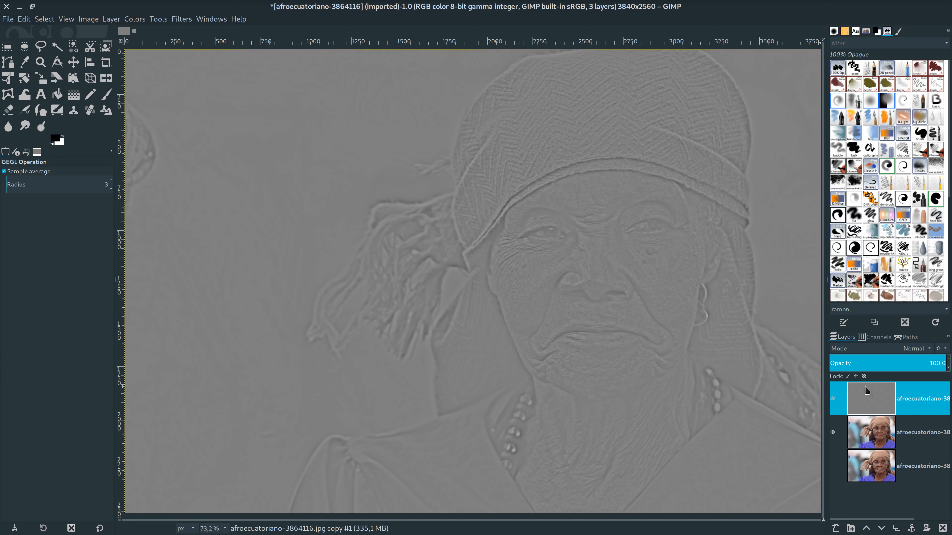
# Blend the high-pass layer in Linear light mode at 50 % opacity.
pyautogui.click(907, 348)
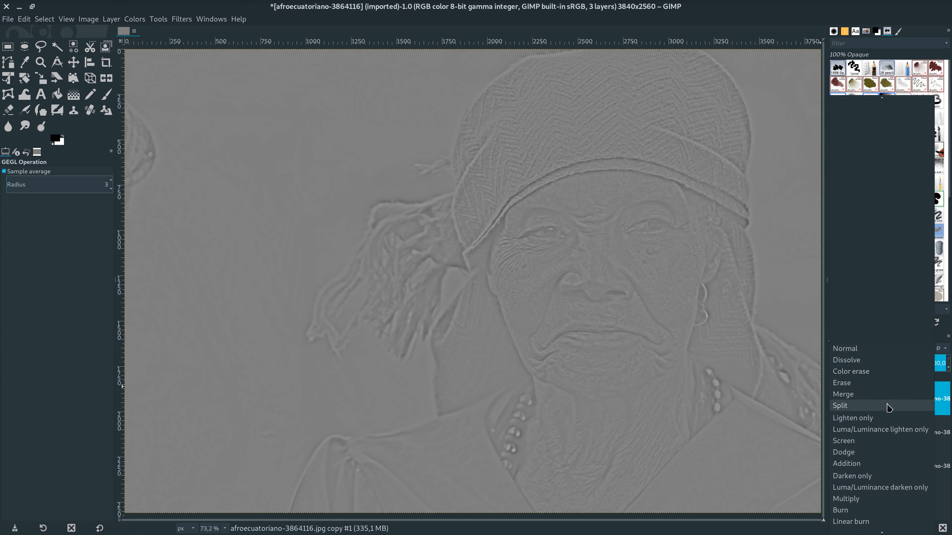
pyautogui.scroll(-4, 890, 413)
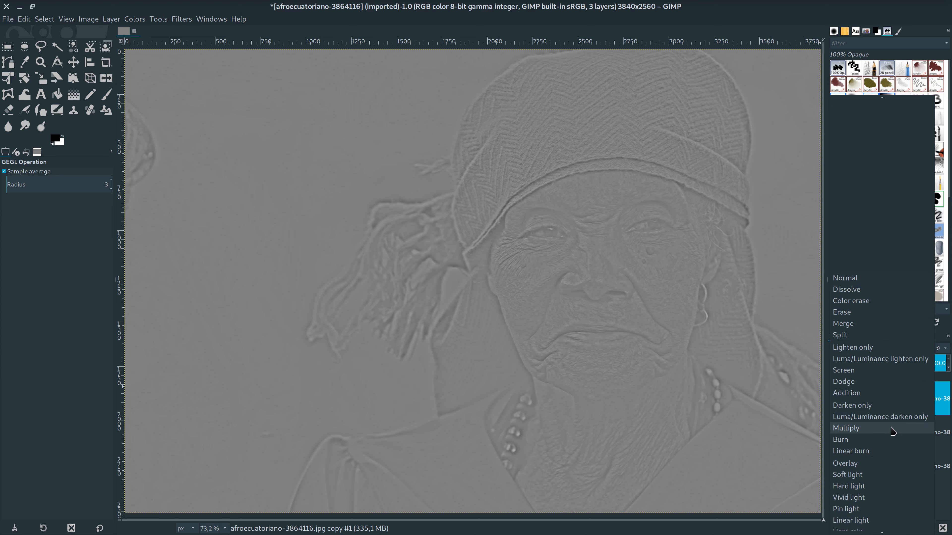
pyautogui.scroll(-5, 892, 428)
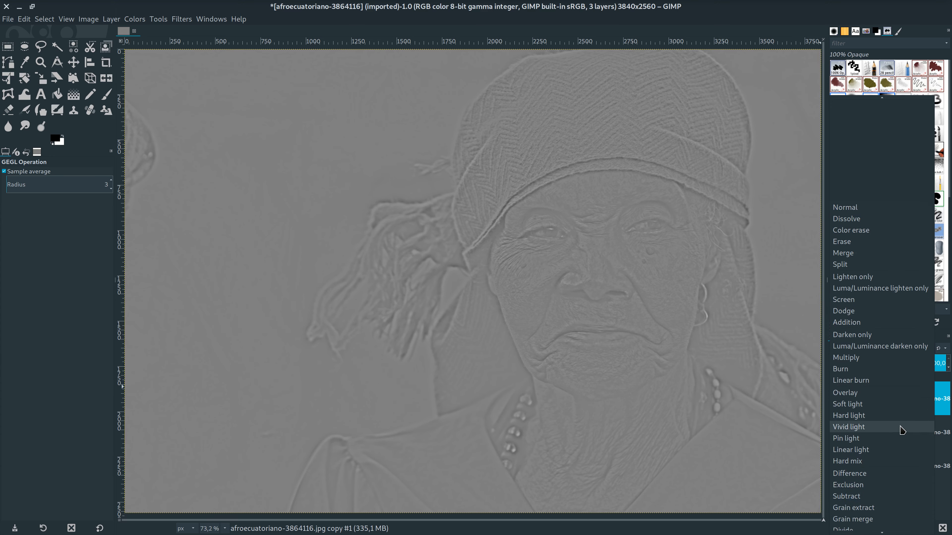
pyautogui.scroll(-1, 884, 435)
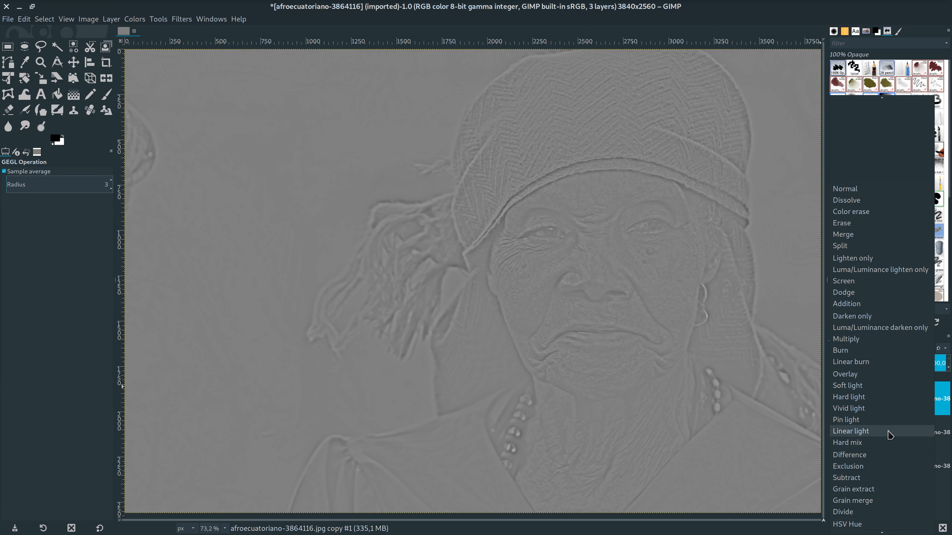
pyautogui.click(889, 432)
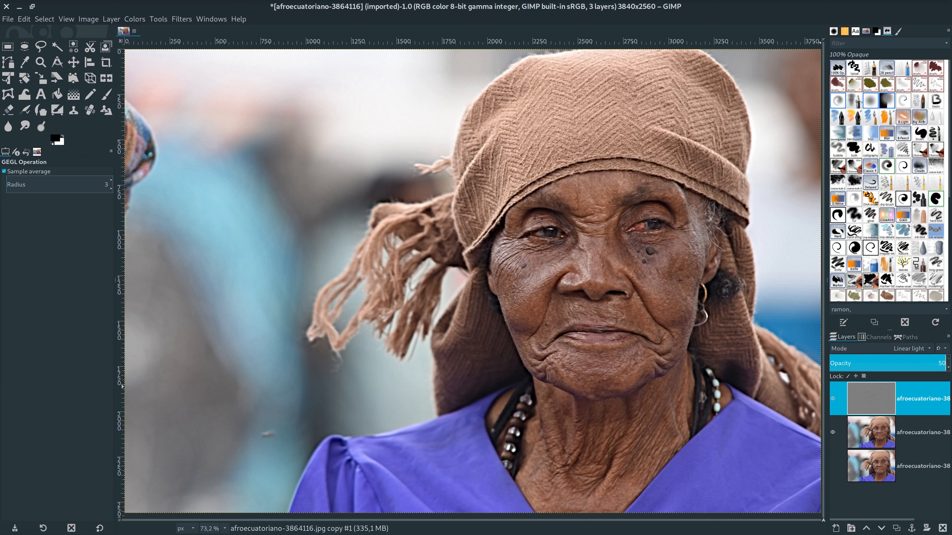
pyautogui.click(937, 363)
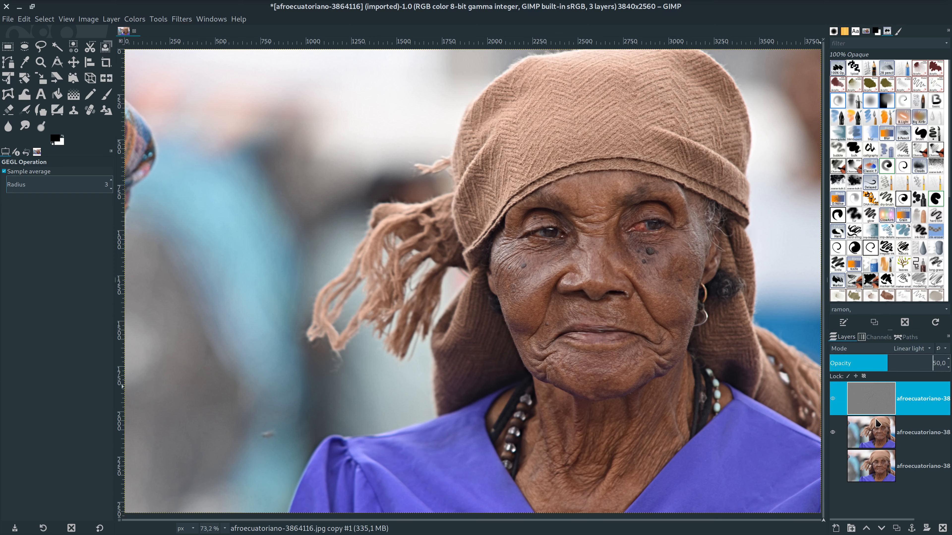
# Create a new layer from the visible image and decompose it into separate layers using the LAB colour model.
pyautogui.rightClick(868, 406)
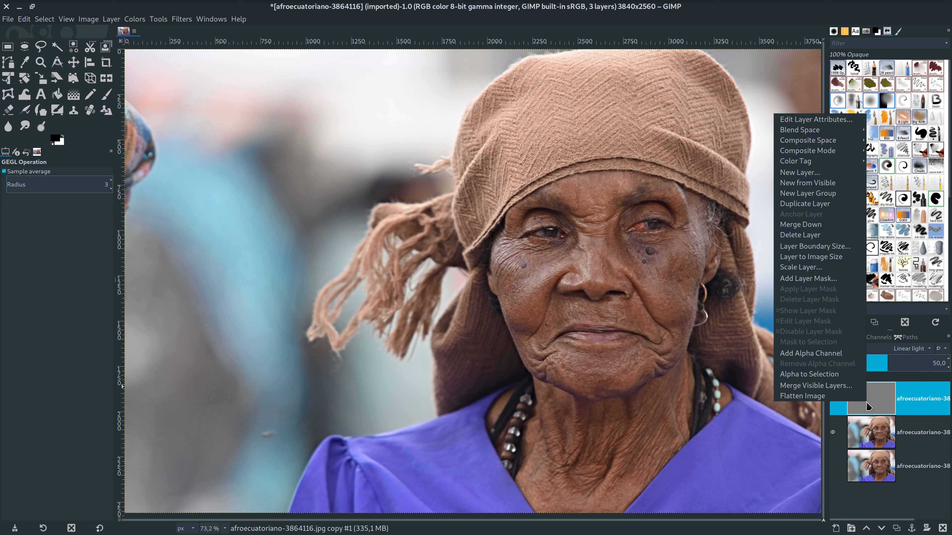
pyautogui.click(808, 183)
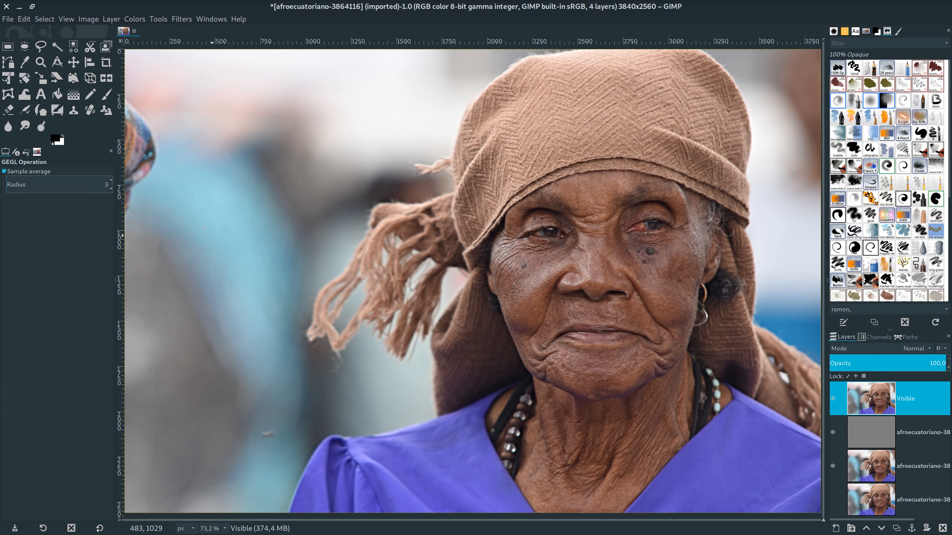
pyautogui.click(134, 19)
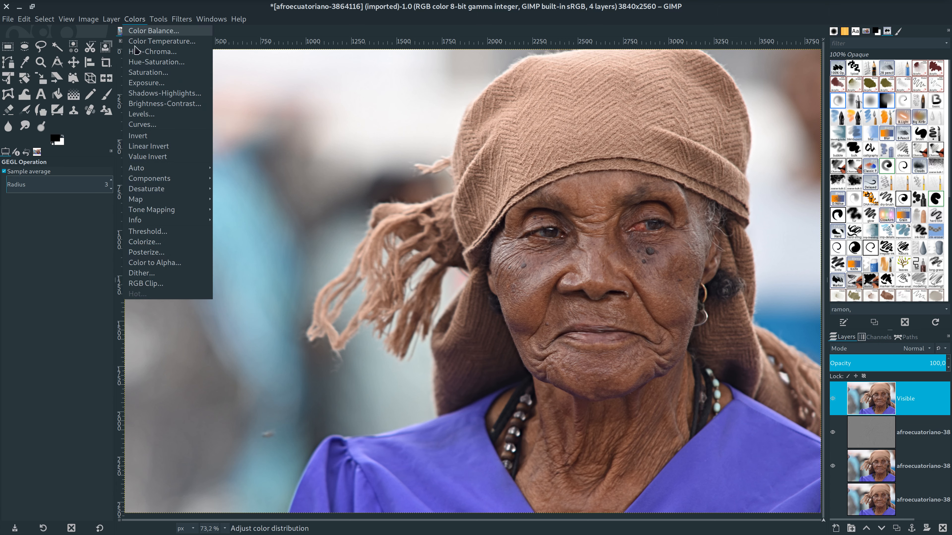
pyautogui.moveTo(150, 181)
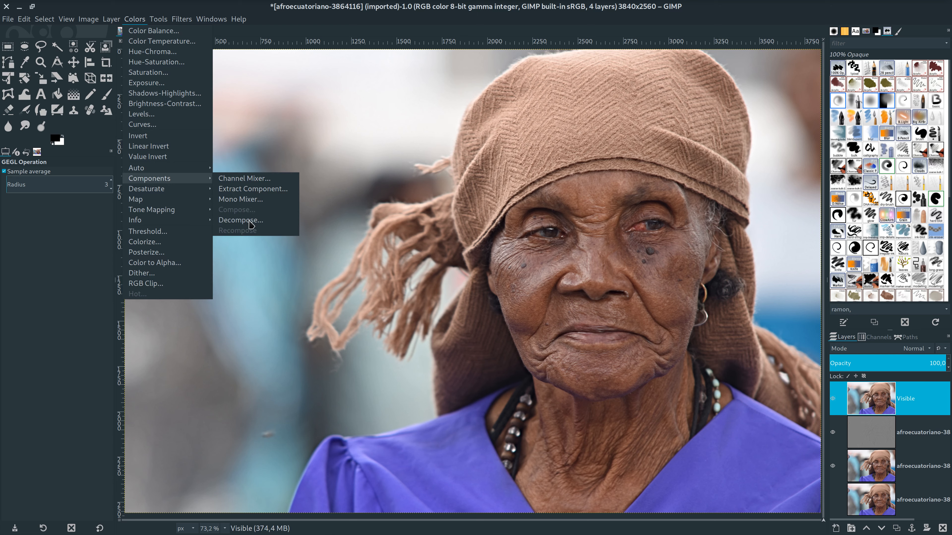
pyautogui.click(240, 220)
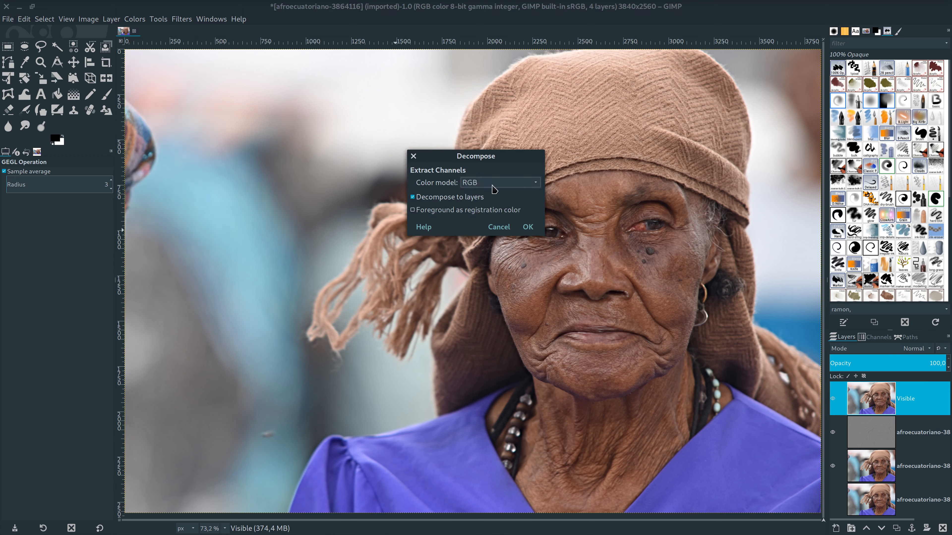
pyautogui.moveTo(495, 157); pyautogui.dragTo(262, 144)
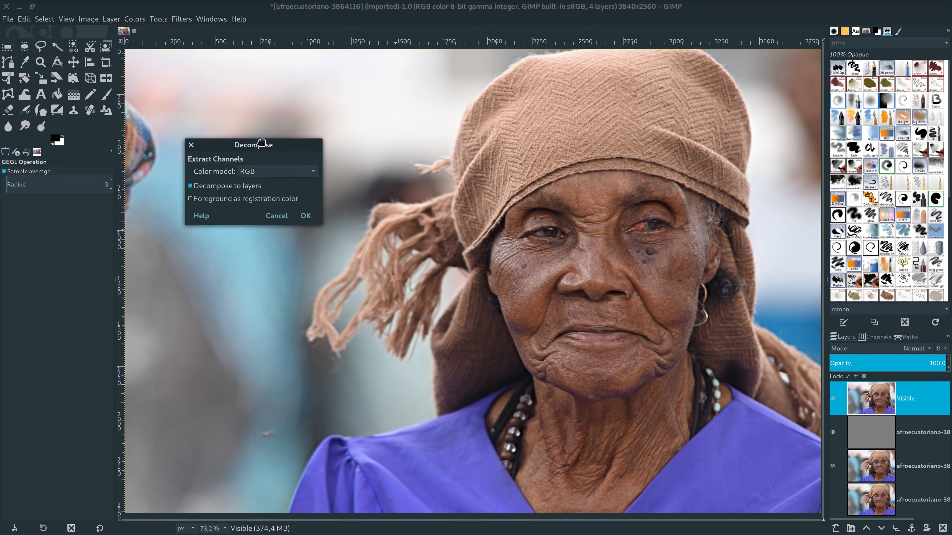
pyautogui.click(264, 172)
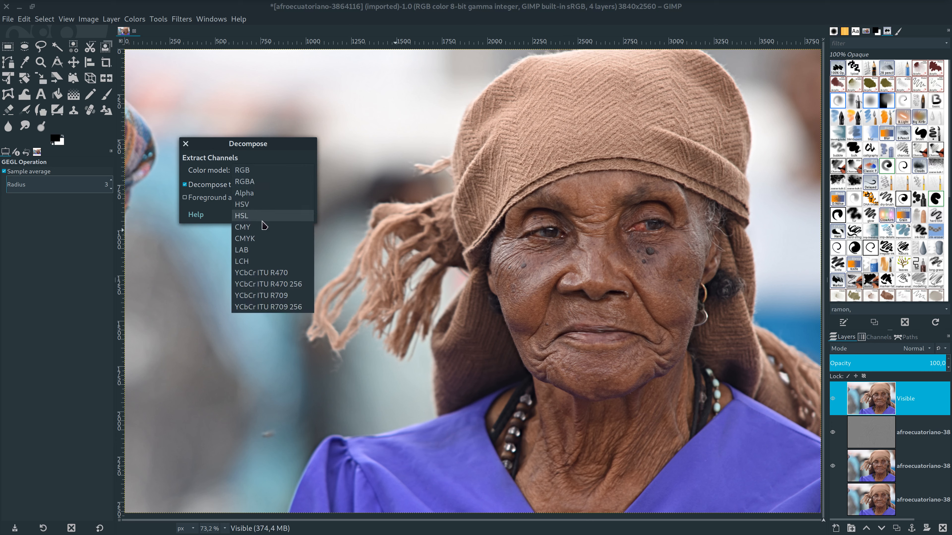
pyautogui.click(266, 251)
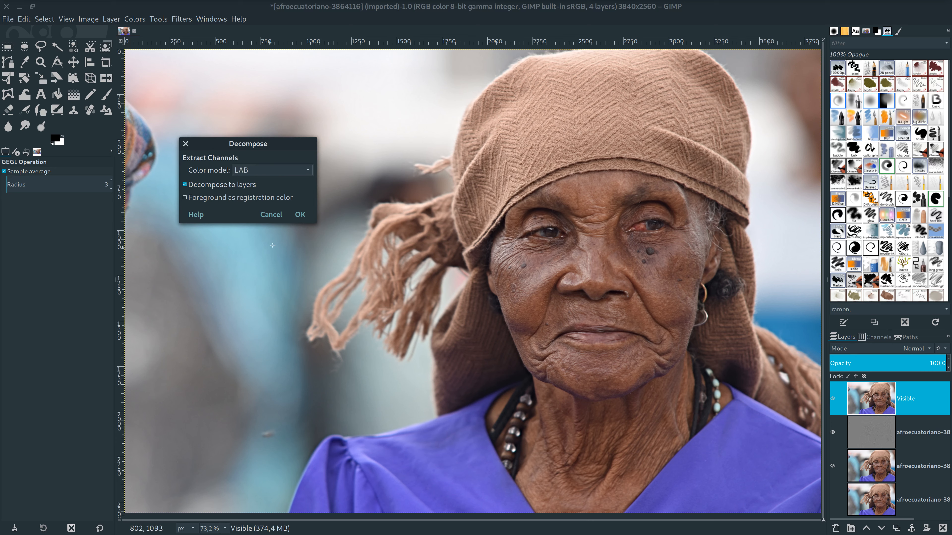
pyautogui.click(302, 216)
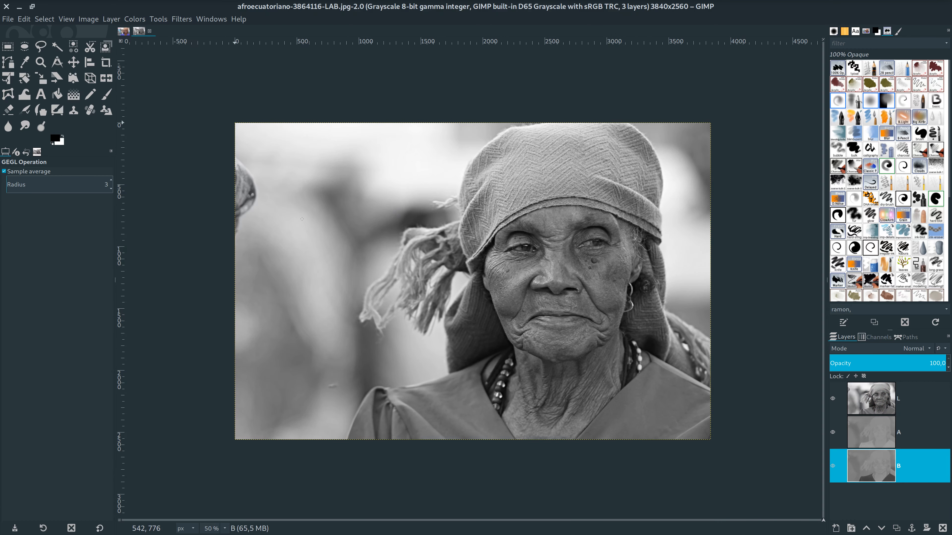
# Set up Sharpen (Unsharp Mask) on the L layer with a radius of 0.85 and an amount of 0.85.
pyautogui.hotkey('shift', 'ctrl', 'j')
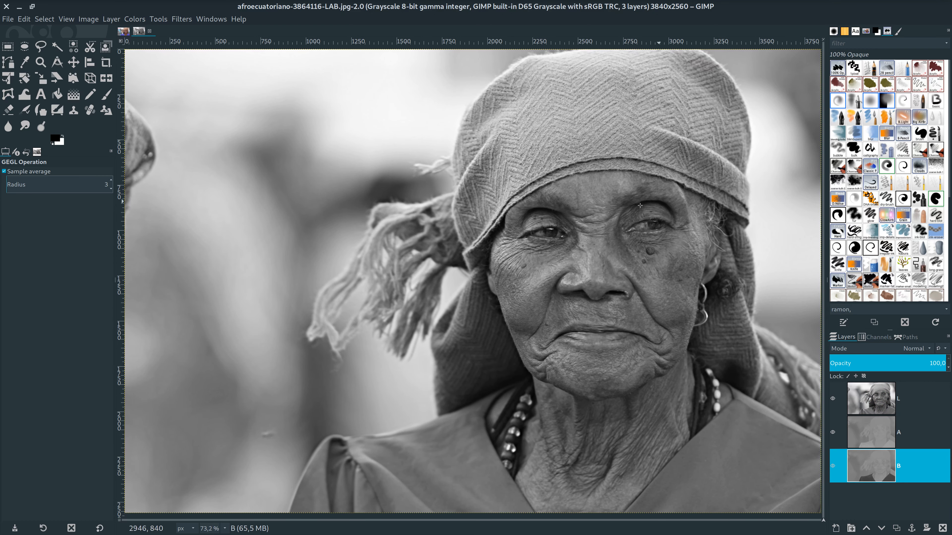
pyautogui.click(900, 407)
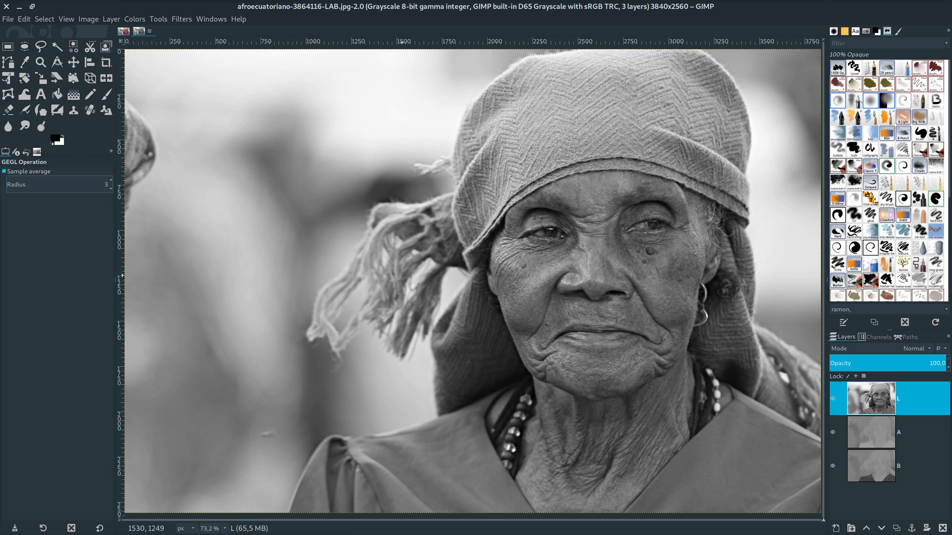
pyautogui.click(183, 19)
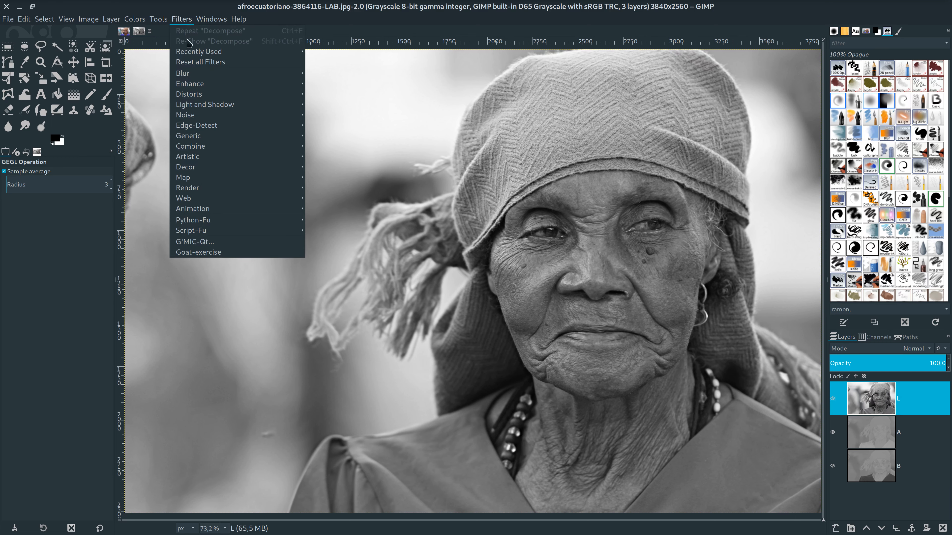
pyautogui.moveTo(197, 86)
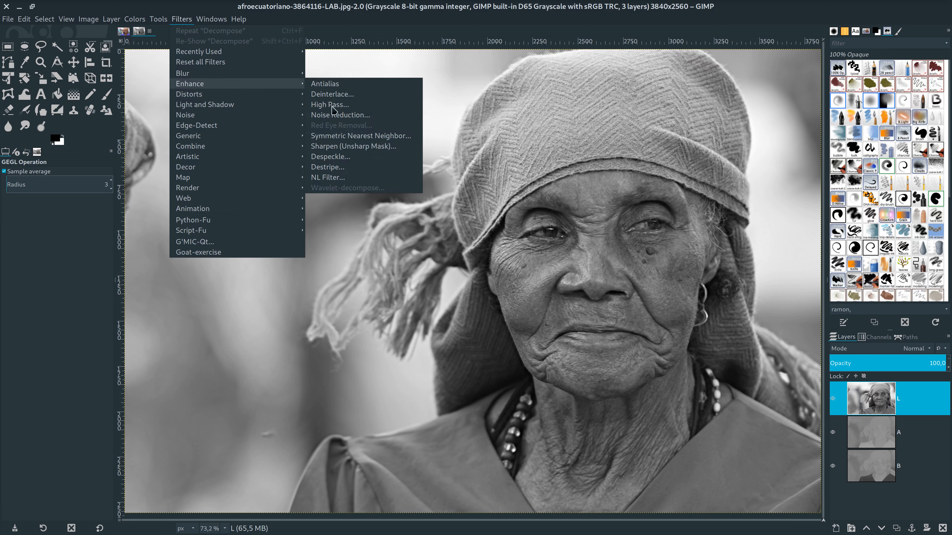
pyautogui.click(356, 146)
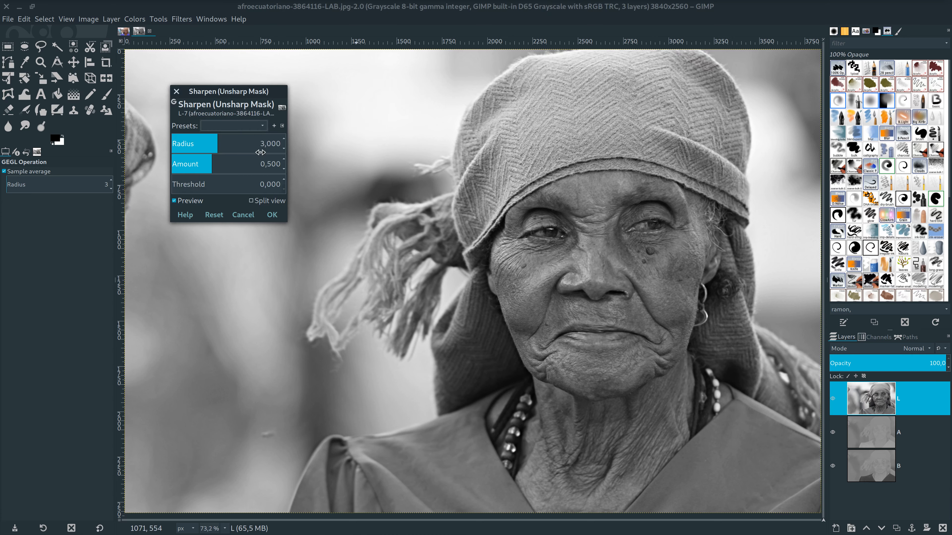
pyautogui.moveTo(249, 95); pyautogui.dragTo(312, 135)
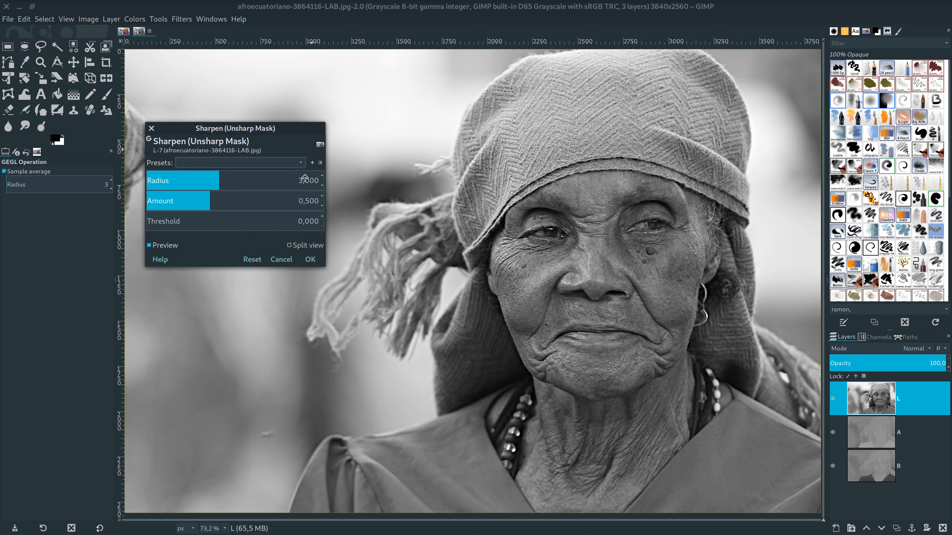
pyautogui.click(307, 182)
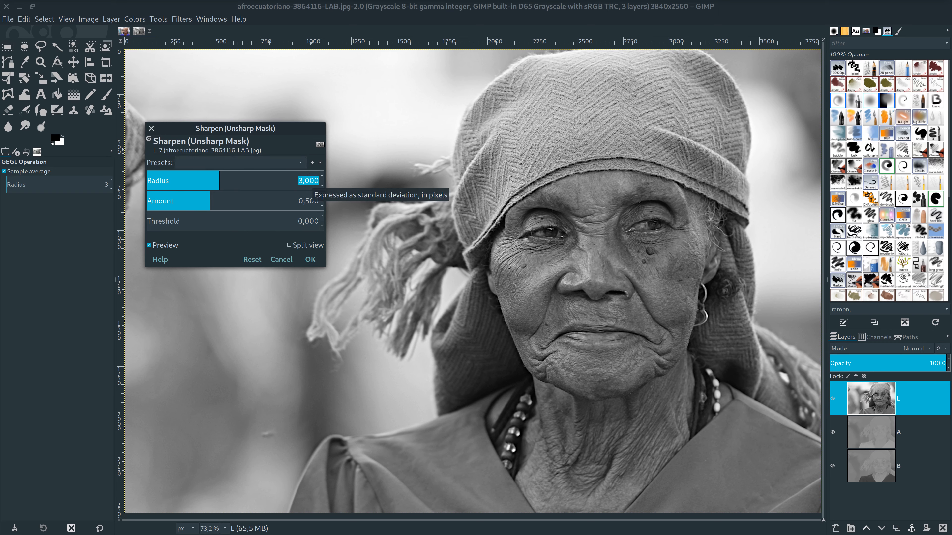
pyautogui.write('0')
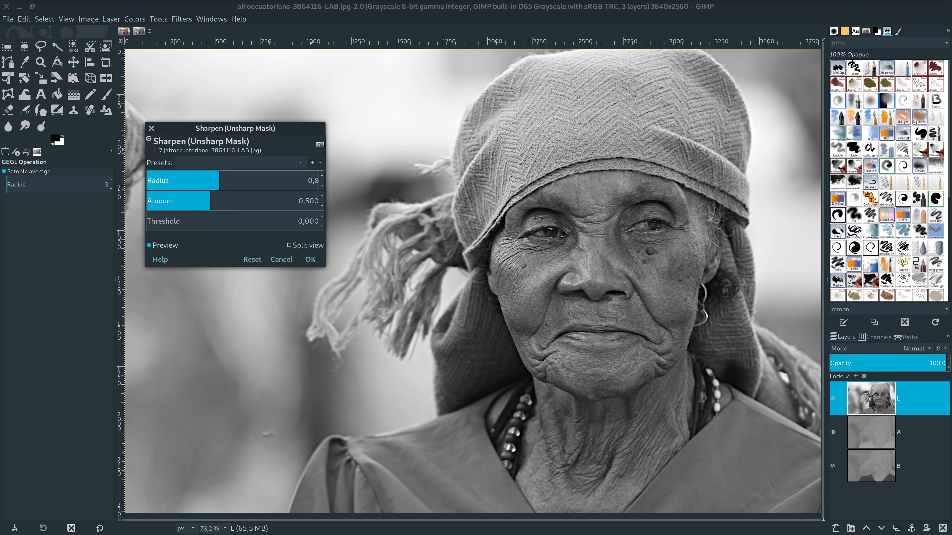
pyautogui.write(',8')
pyautogui.press('Return')
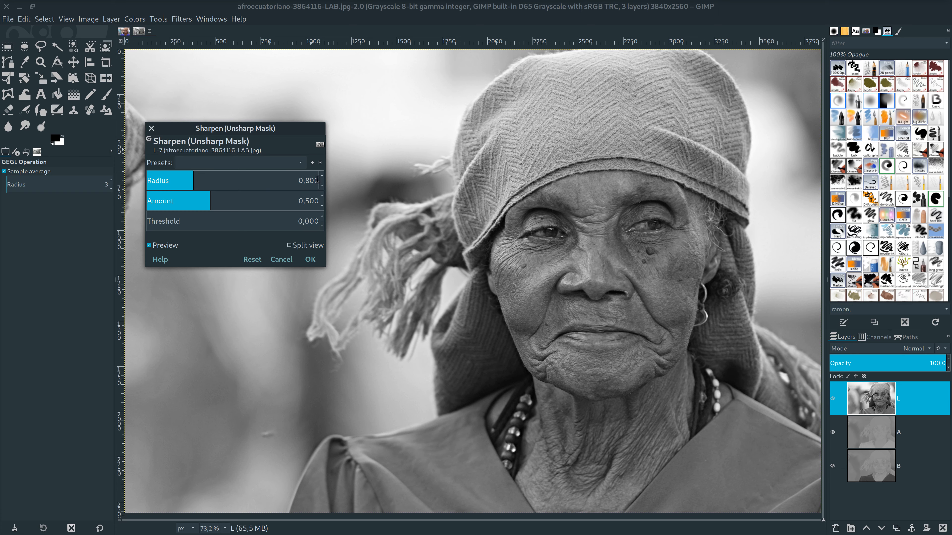
pyautogui.doubleClick(318, 180)
pyautogui.write('85')
pyautogui.press('Return')
pyautogui.doubleClick(315, 205)
pyautogui.write('85')
pyautogui.press('Return')
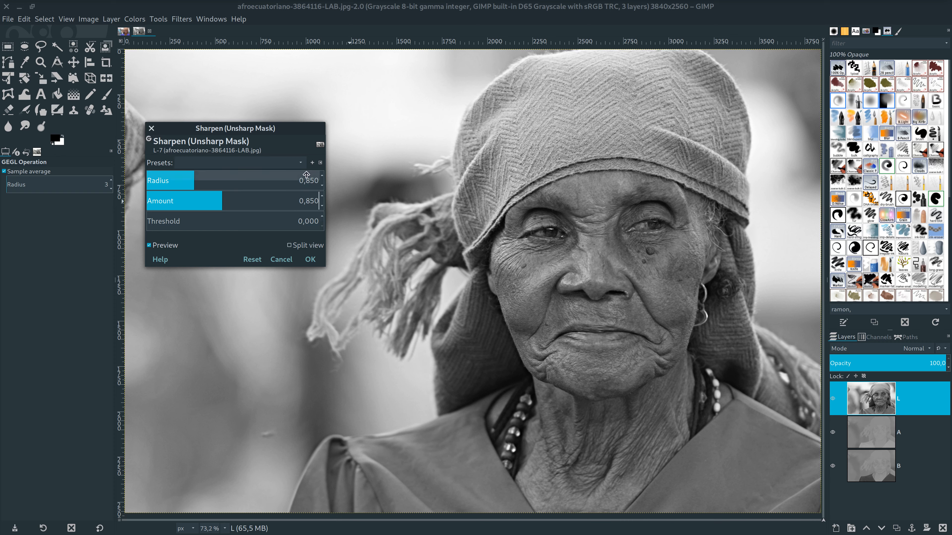
# Save the sharpening settings as a preset named Sharpen-0850 and apply the filter to the L layer.
pyautogui.click(313, 163)
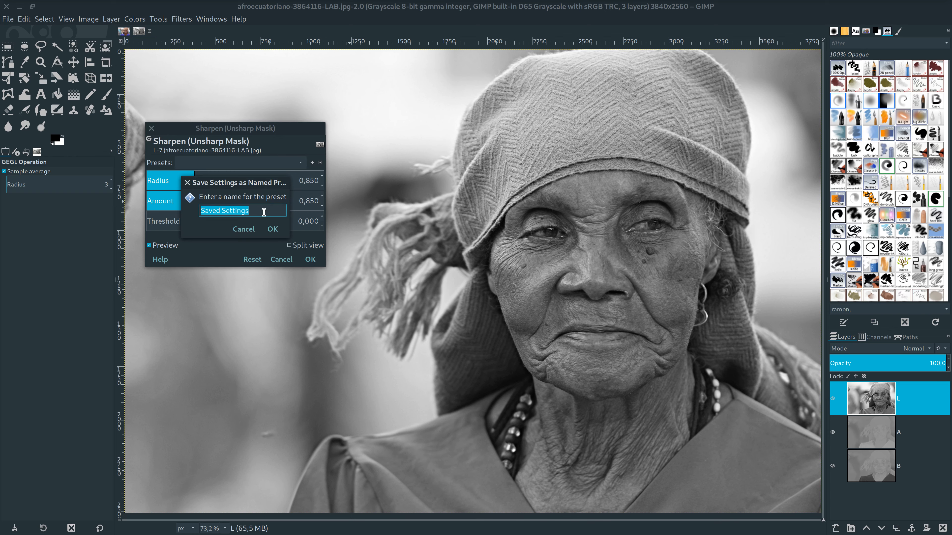
pyautogui.write('Sharpen-0850')
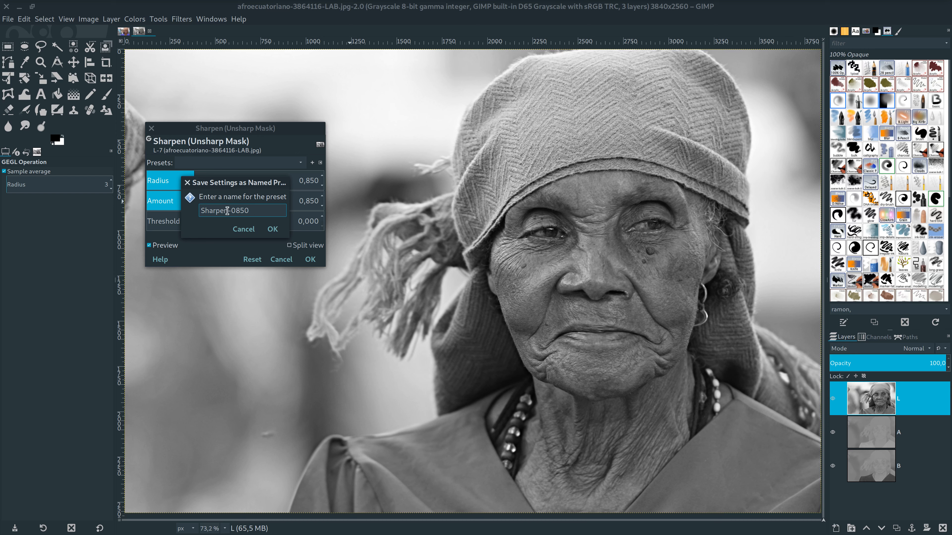
pyautogui.click(269, 230)
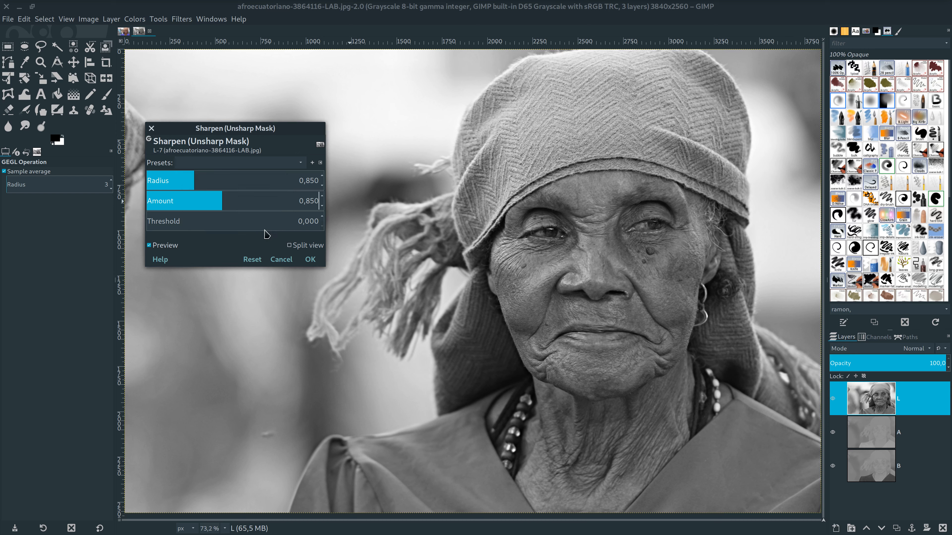
pyautogui.click(319, 261)
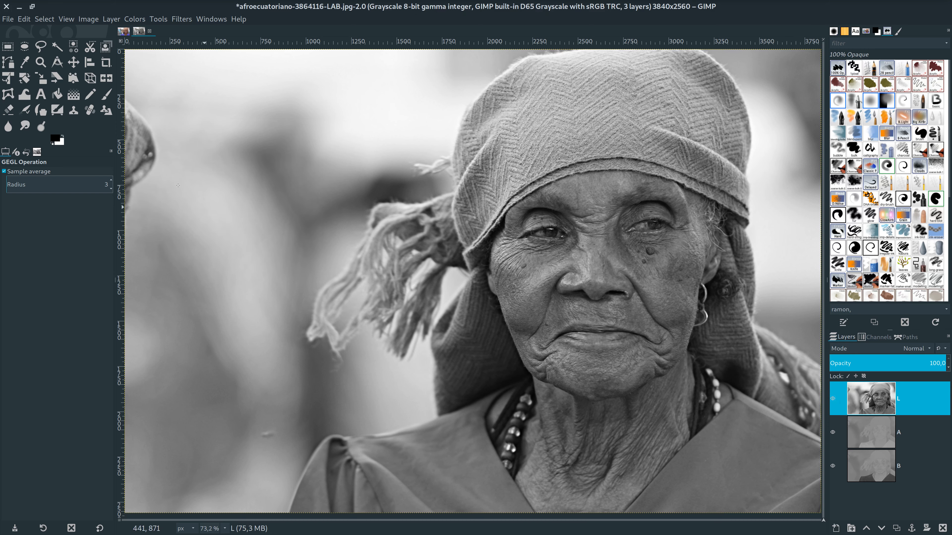
# Recompose the sharpened LAB layers into the original colour image.
pyautogui.click(135, 19)
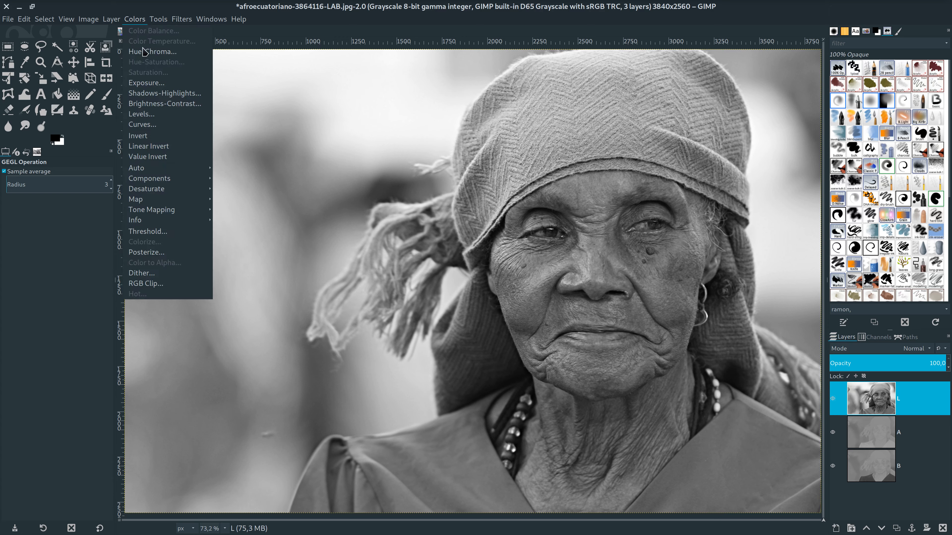
pyautogui.moveTo(168, 179)
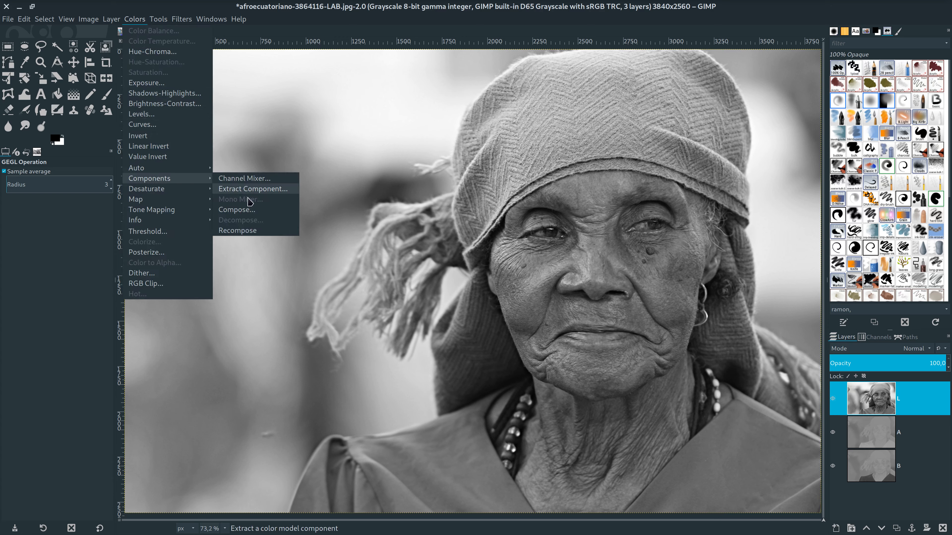
pyautogui.click(255, 231)
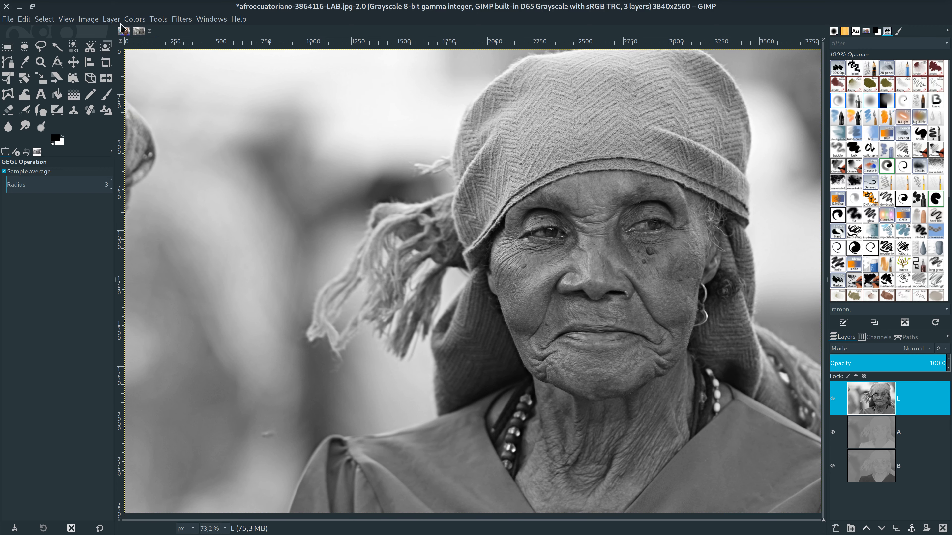
# Return to the colour image and decompose its Visible layer into separate layers using the HSV colour model.
pyautogui.click(124, 32)
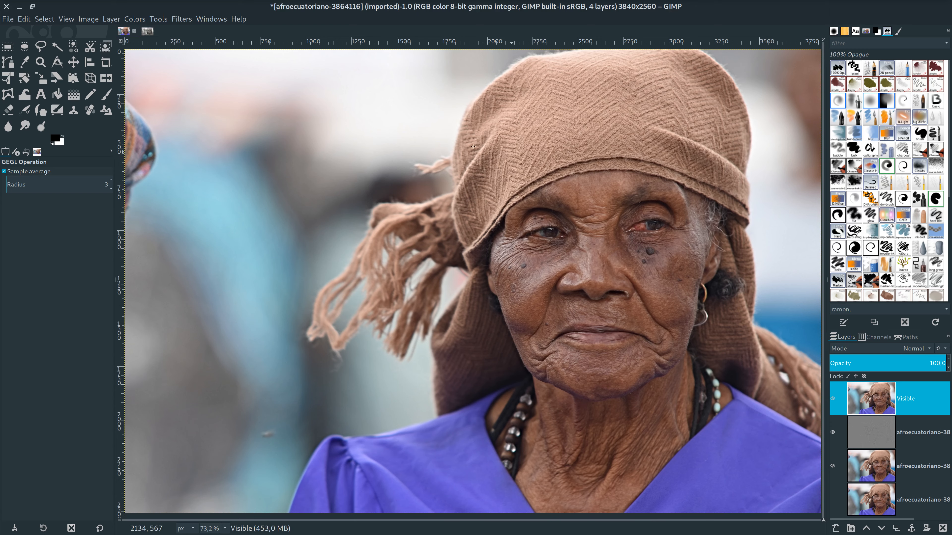
pyautogui.click(134, 19)
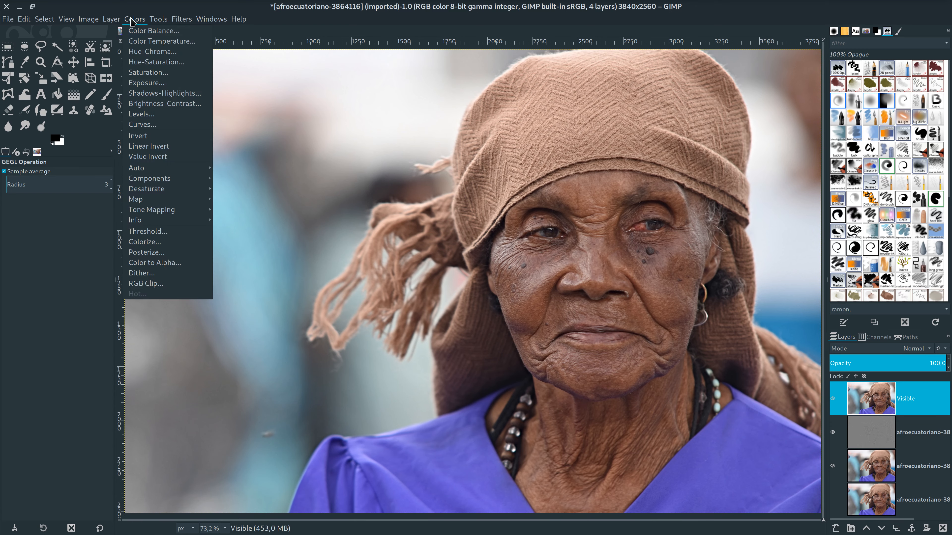
pyautogui.moveTo(165, 182)
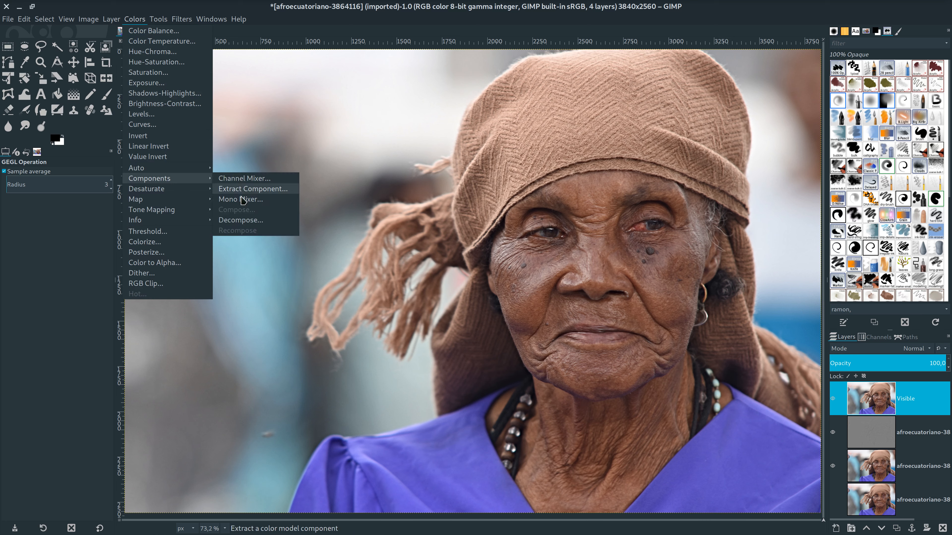
pyautogui.click(273, 219)
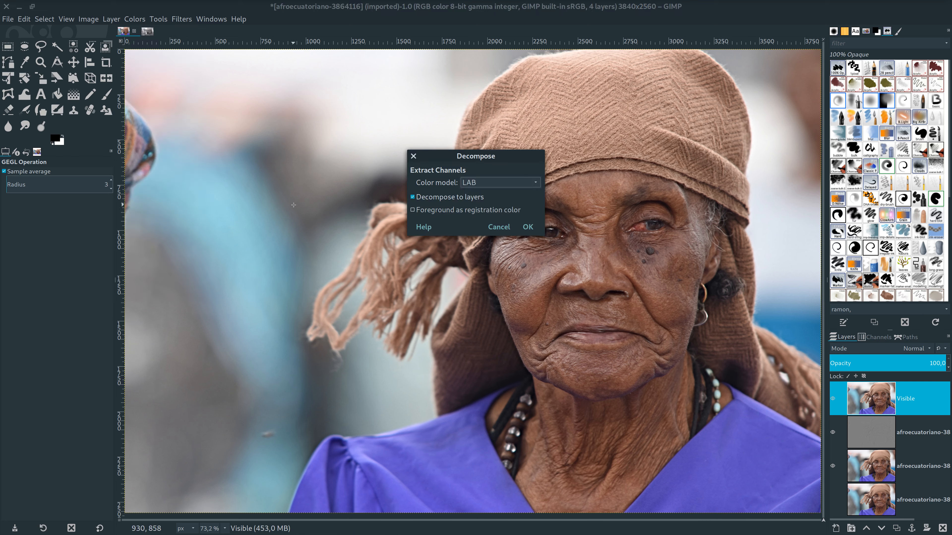
pyautogui.click(487, 184)
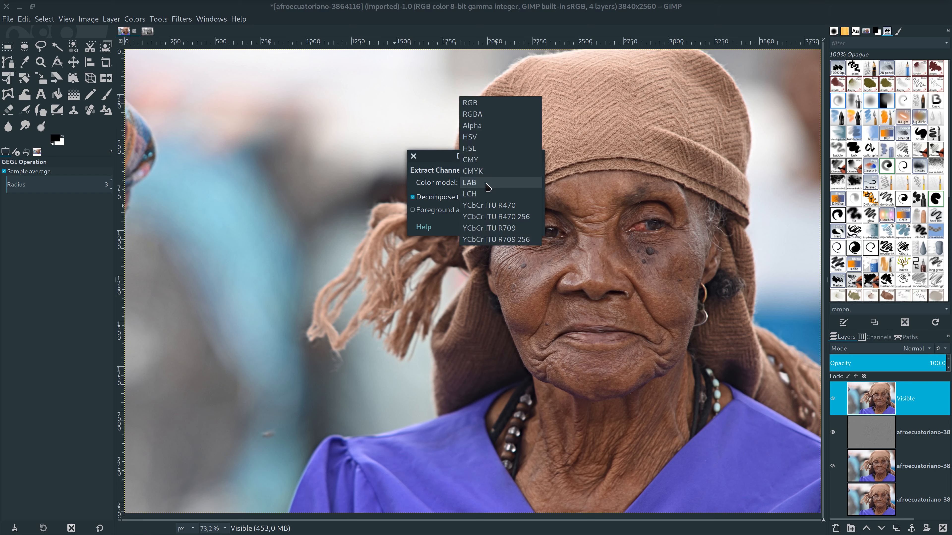
pyautogui.click(484, 138)
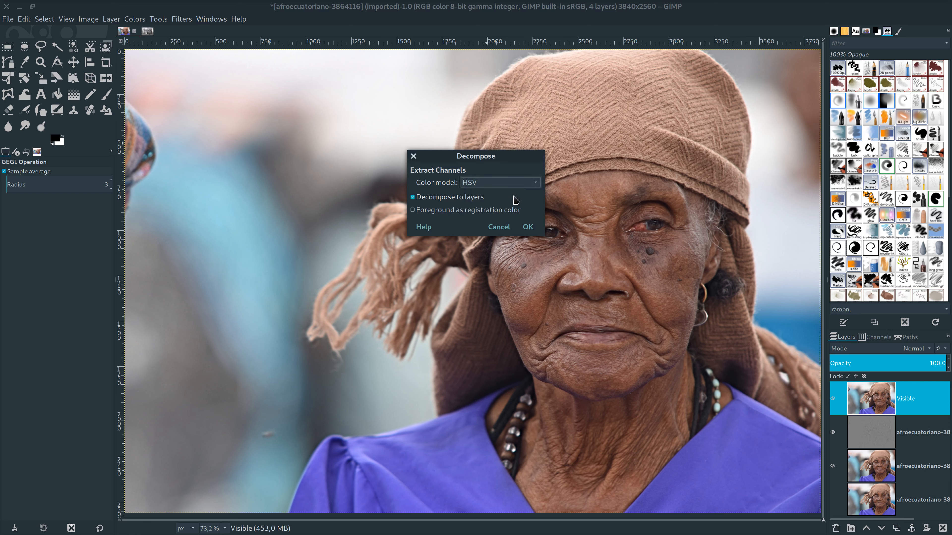
pyautogui.click(528, 228)
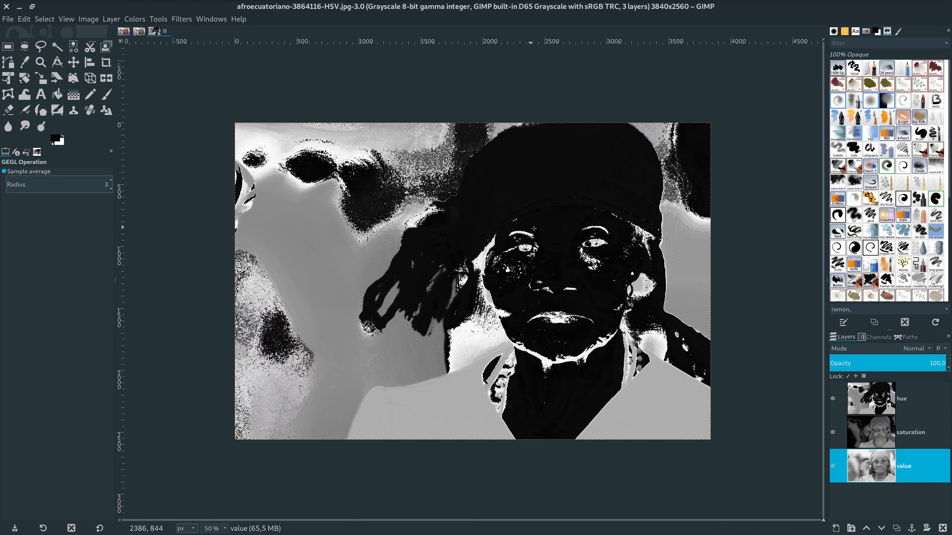
# Apply Sharpen (Unsharp Mask) to the value layer of the HSV image using the saved Sharpen-0850 preset.
pyautogui.hotkey('ctrl', 'shift', 'j')
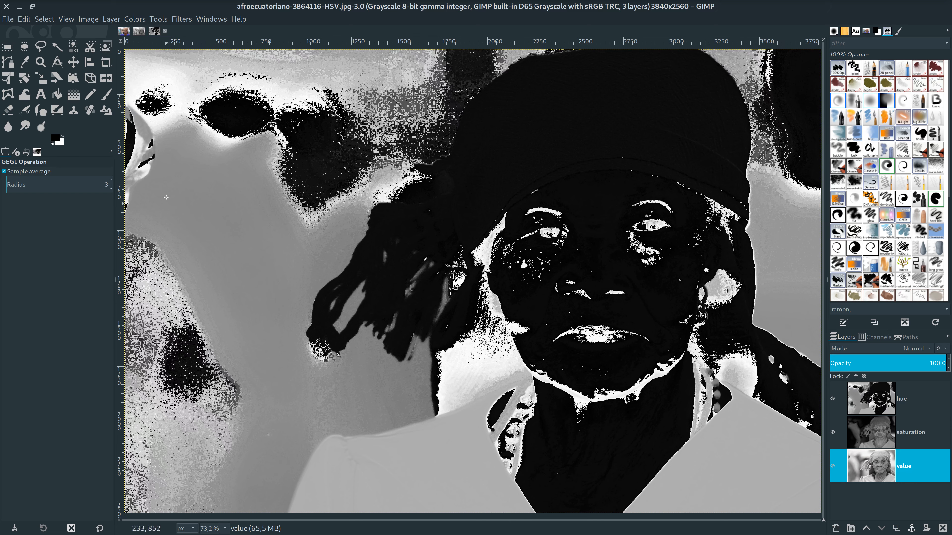
pyautogui.click(181, 20)
pyautogui.moveTo(184, 85)
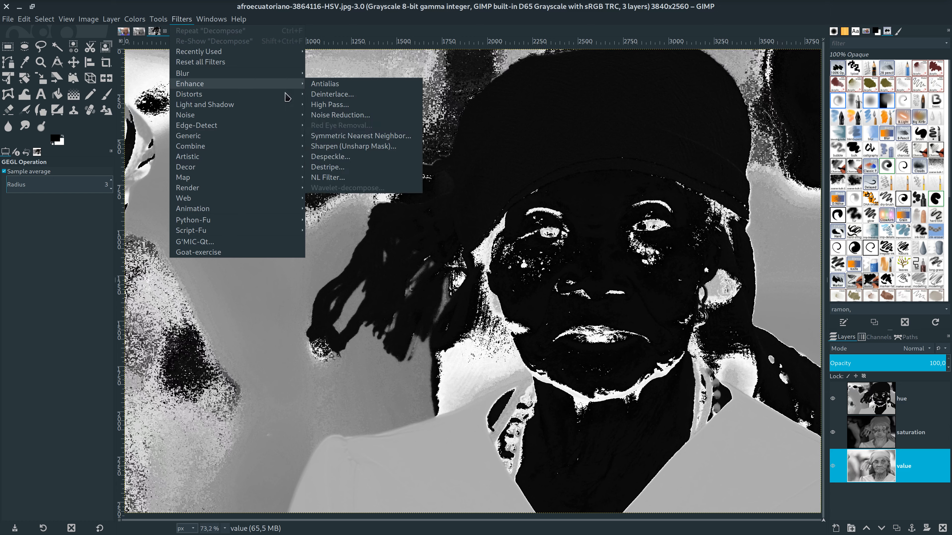
pyautogui.click(346, 144)
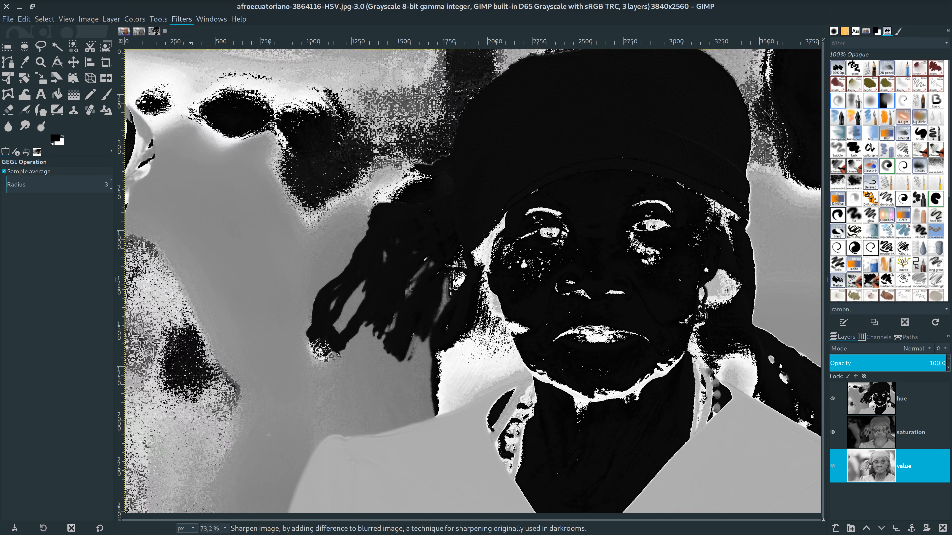
pyautogui.moveTo(232, 128); pyautogui.dragTo(359, 106)
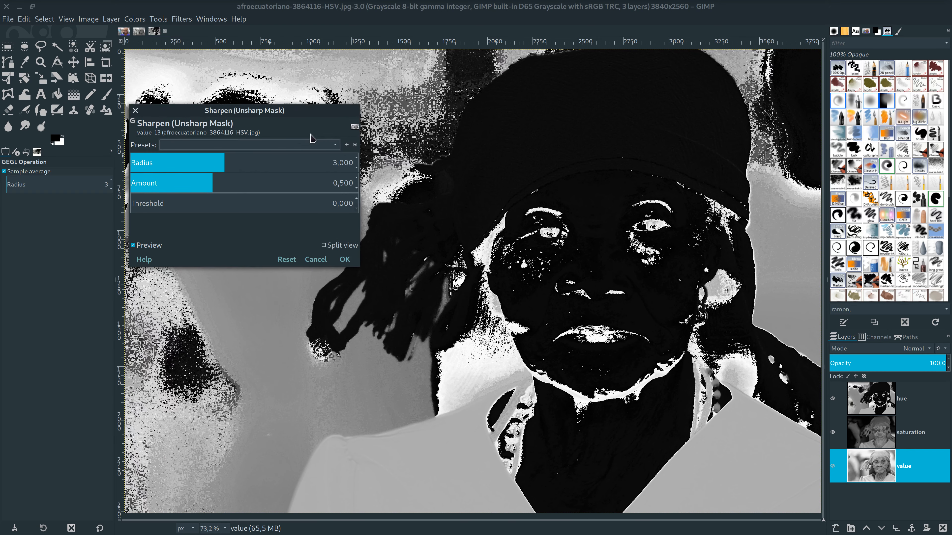
pyautogui.click(298, 146)
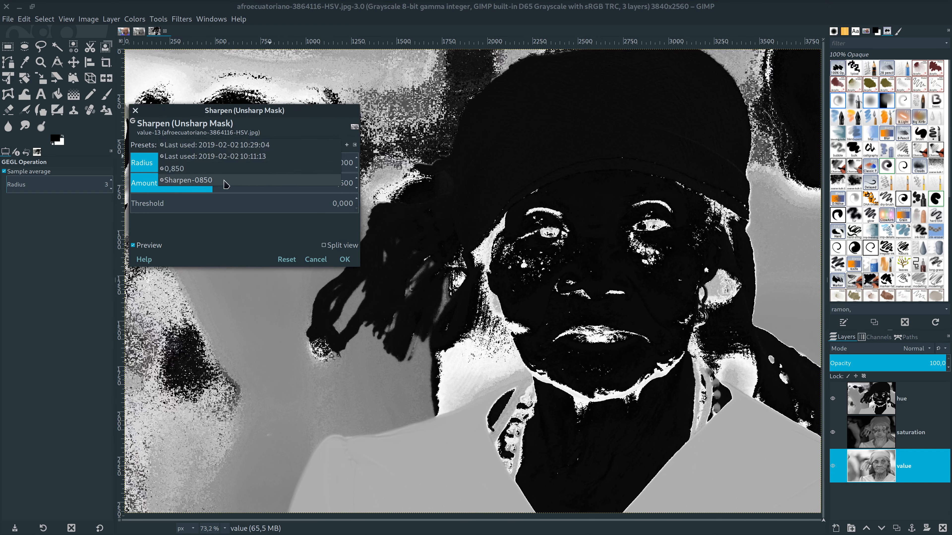
pyautogui.click(247, 180)
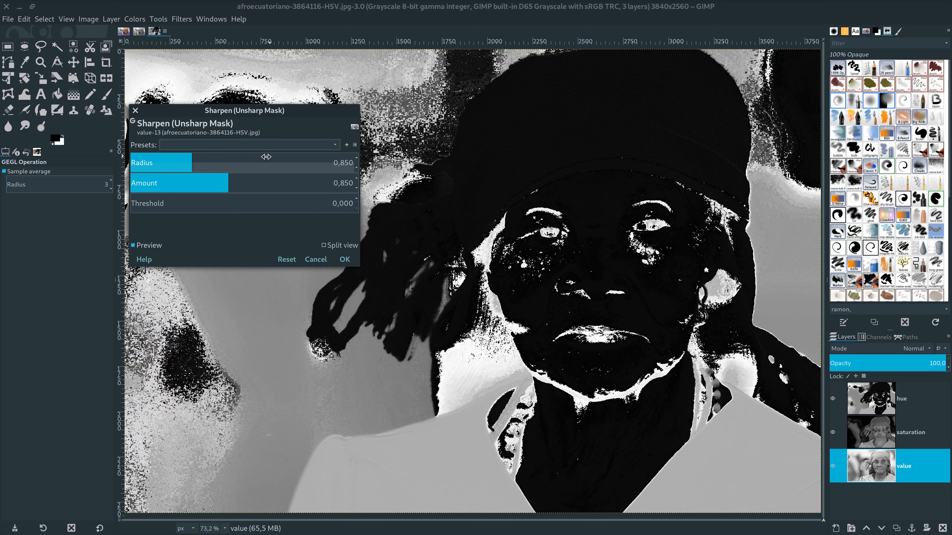
pyautogui.click(291, 146)
pyautogui.click(278, 150)
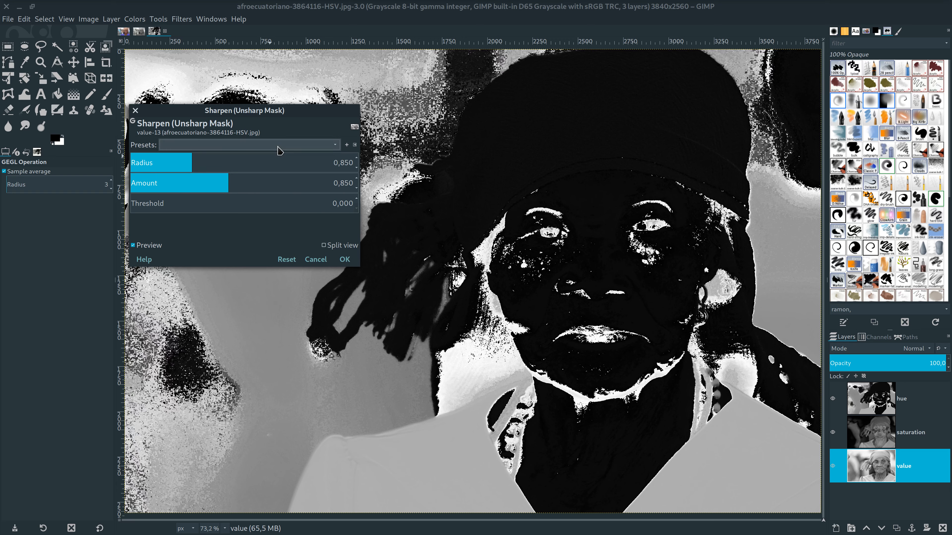
pyautogui.click(278, 148)
pyautogui.click(278, 142)
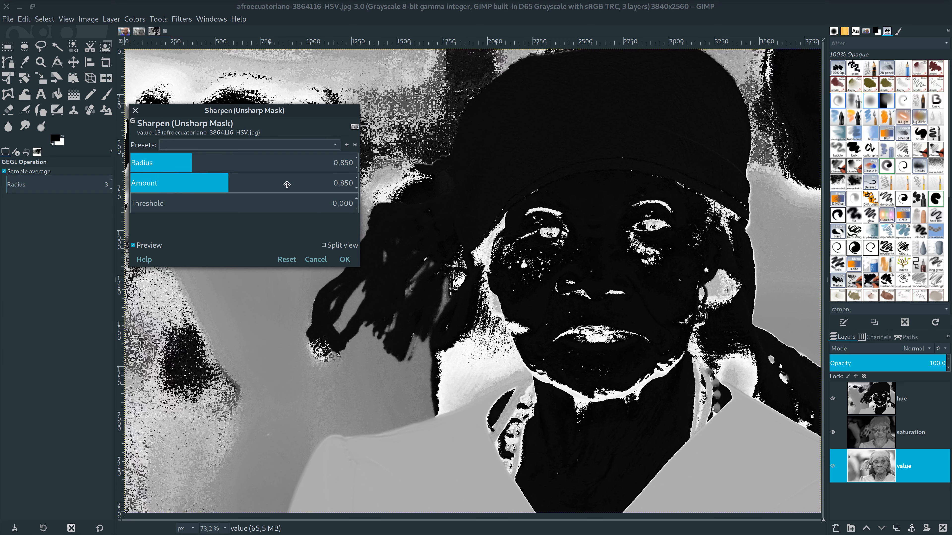
pyautogui.click(345, 260)
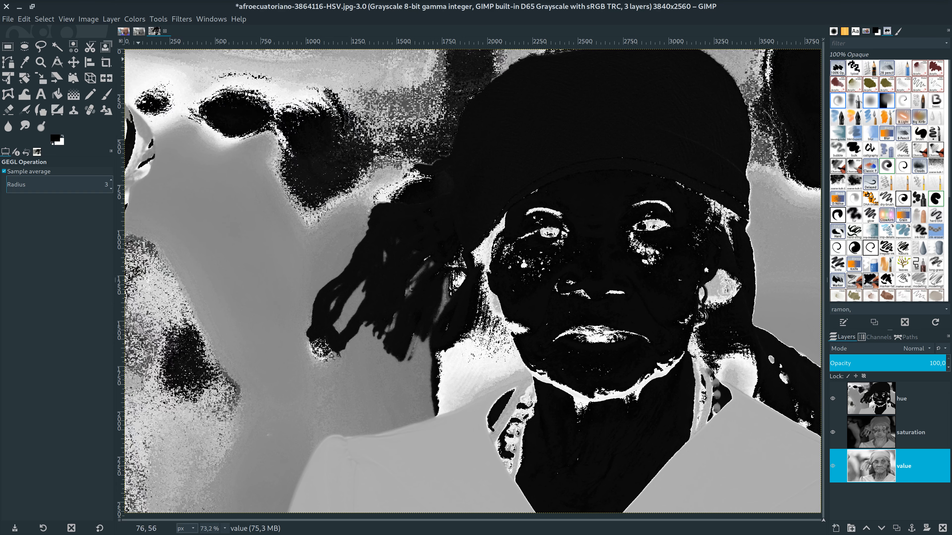
# Recompose the HSV layers with the sharpened value layer into the original colour image.
pyautogui.click(135, 19)
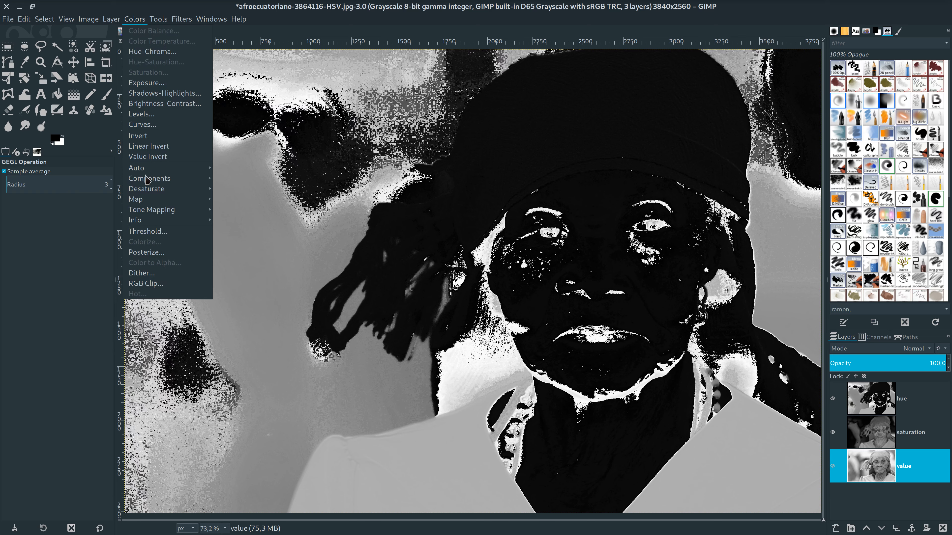
pyautogui.moveTo(147, 180)
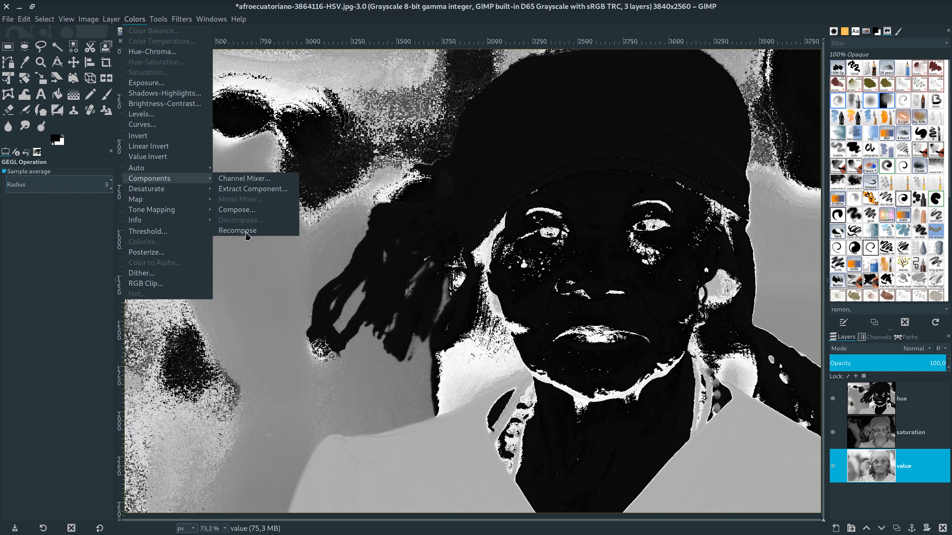
pyautogui.click(238, 231)
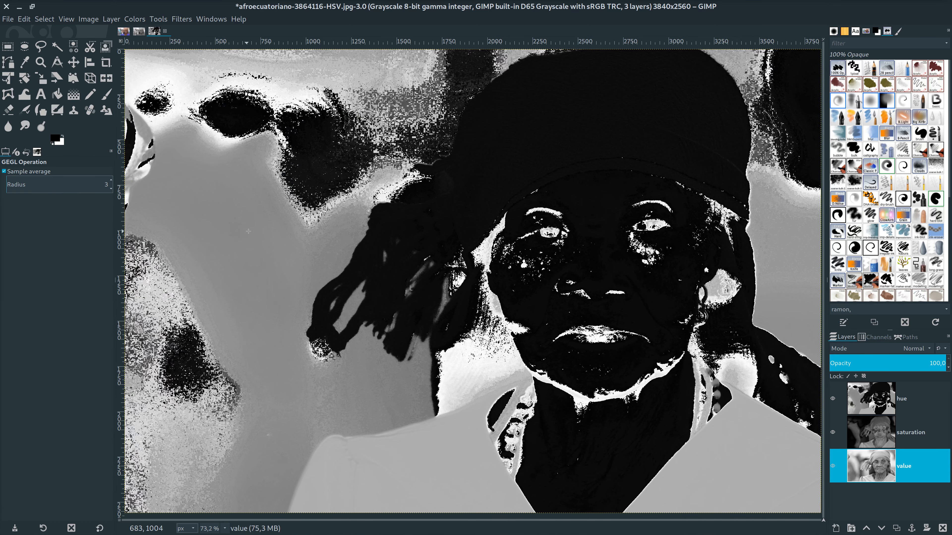
# Return to the colour image and decompose its Visible layer into separate layers using the RGB colour model.
pyautogui.click(124, 31)
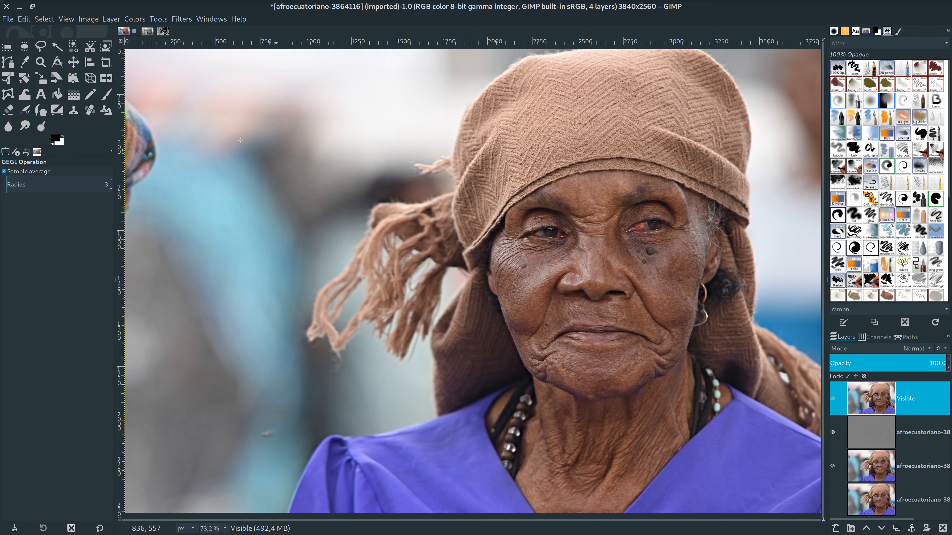
pyautogui.click(133, 19)
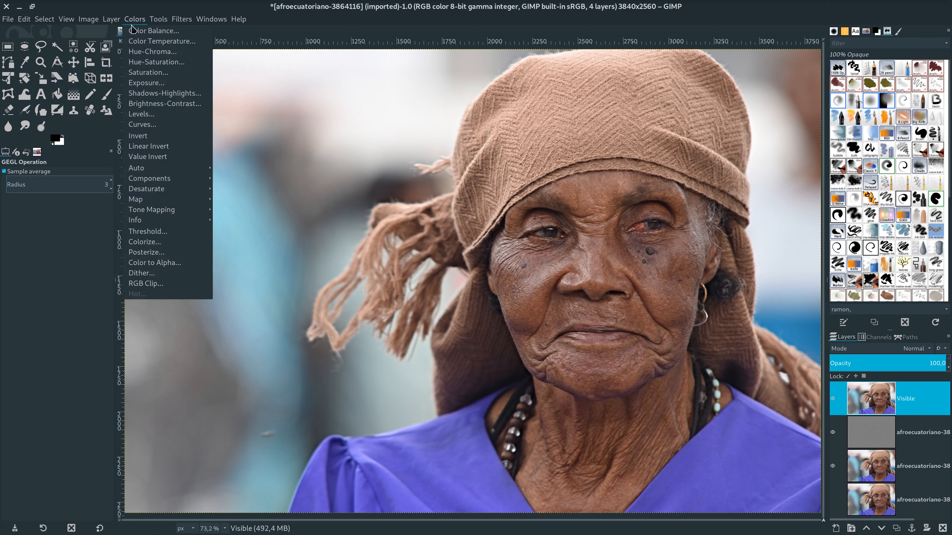
pyautogui.moveTo(146, 179)
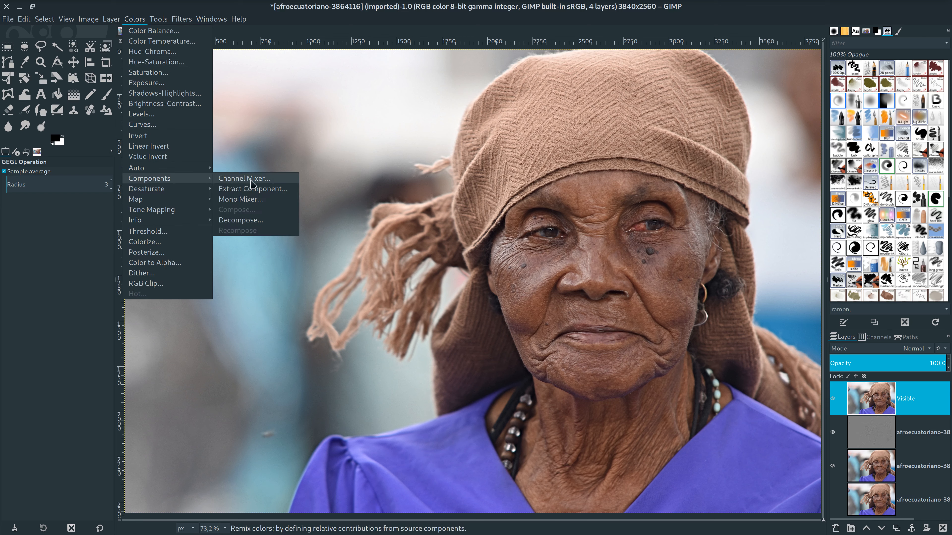
pyautogui.click(267, 220)
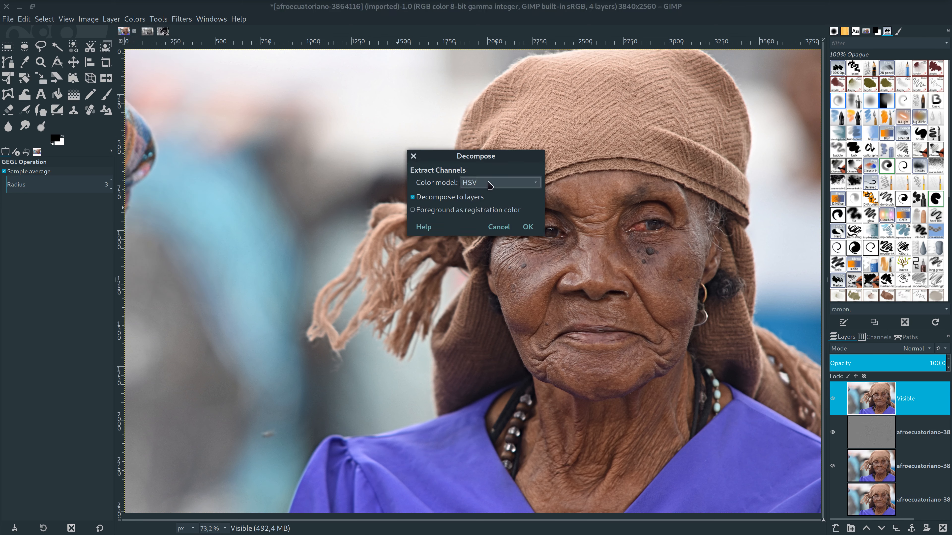
pyautogui.click(489, 185)
pyautogui.click(489, 149)
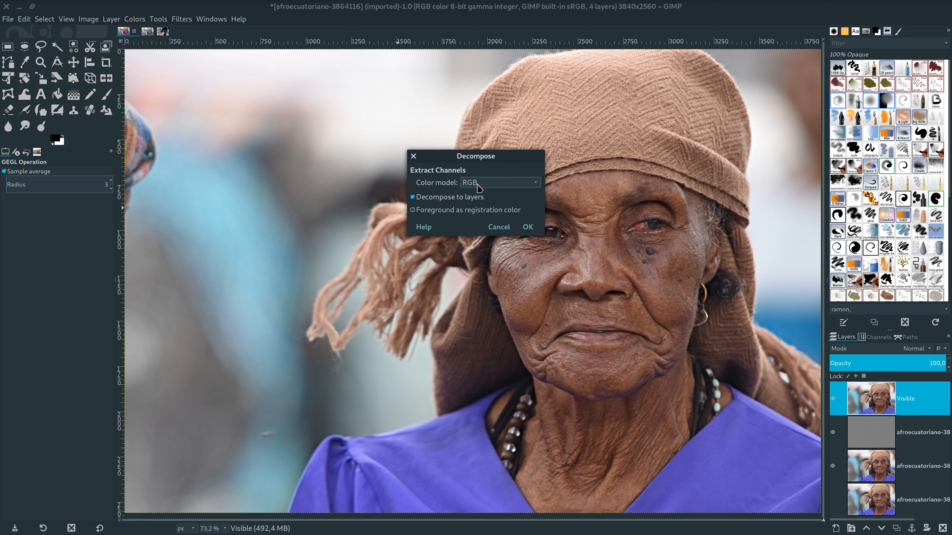
pyautogui.click(528, 227)
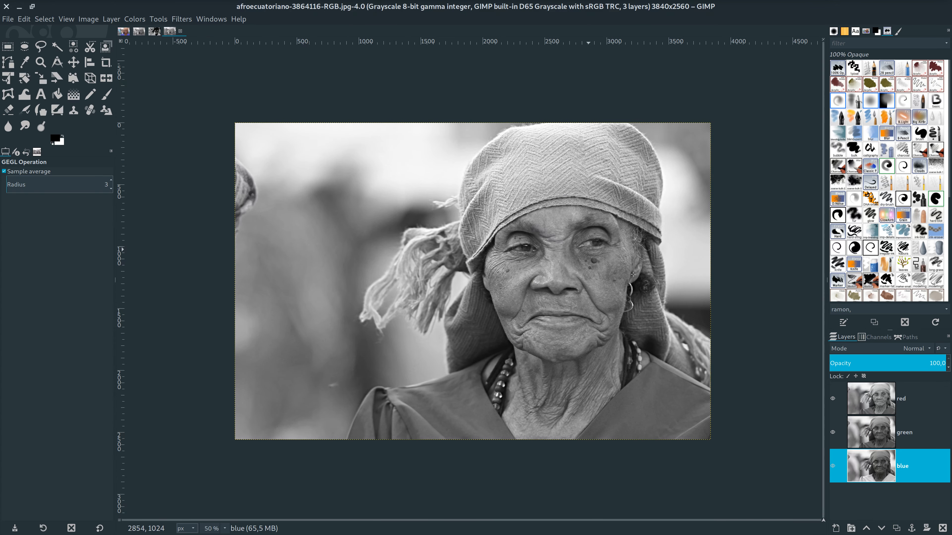
# Apply Sharpen (Unsharp Mask) to the blue layer using the saved preset with radius and amount both 0.85.
pyautogui.hotkey('ctrl', 'shift', 'j')
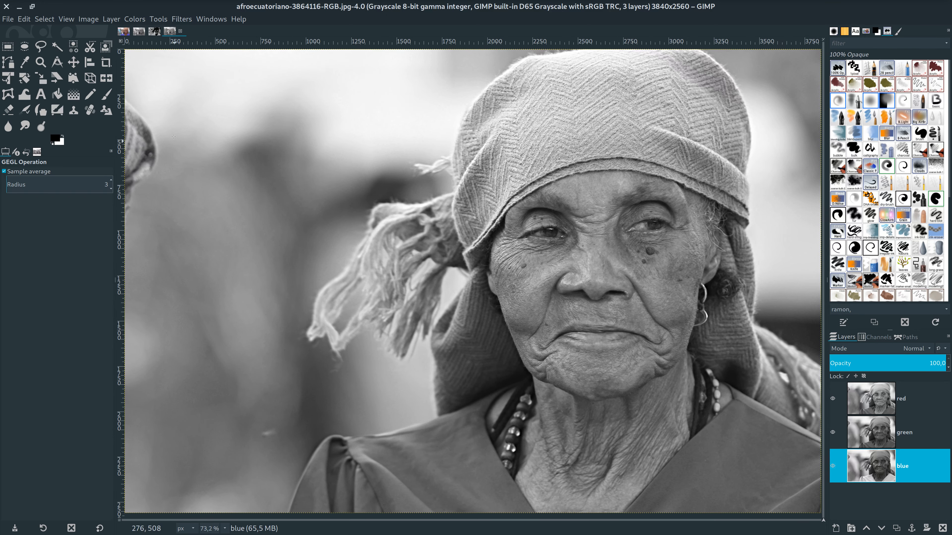
pyautogui.click(175, 19)
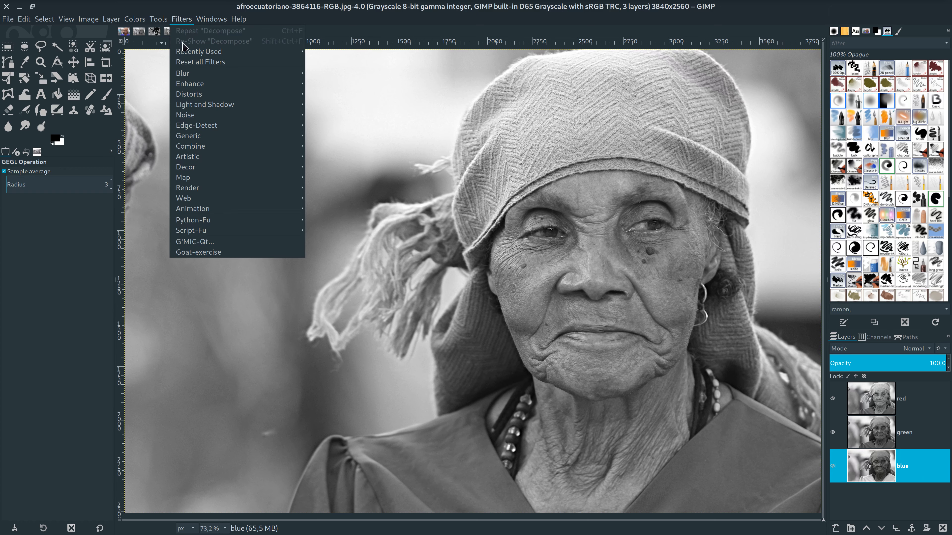
pyautogui.moveTo(243, 87)
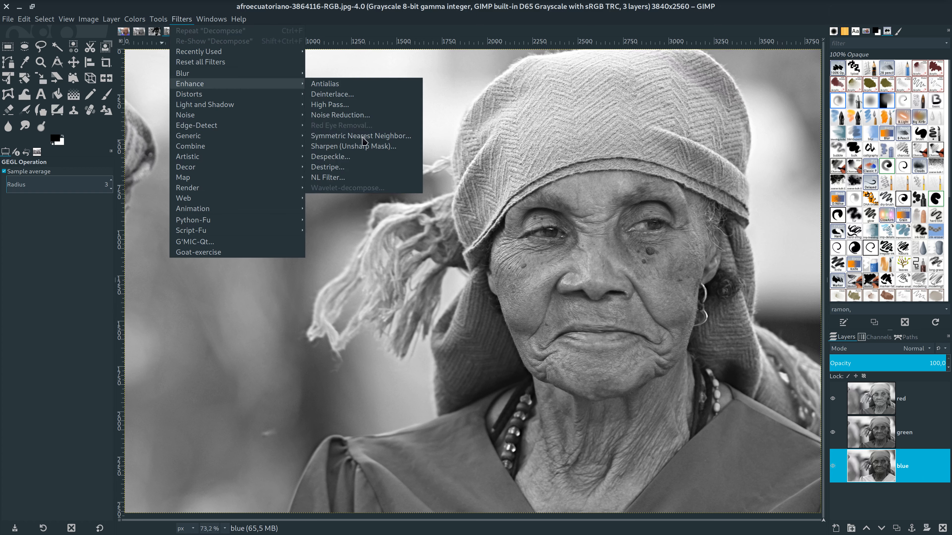
pyautogui.click(363, 147)
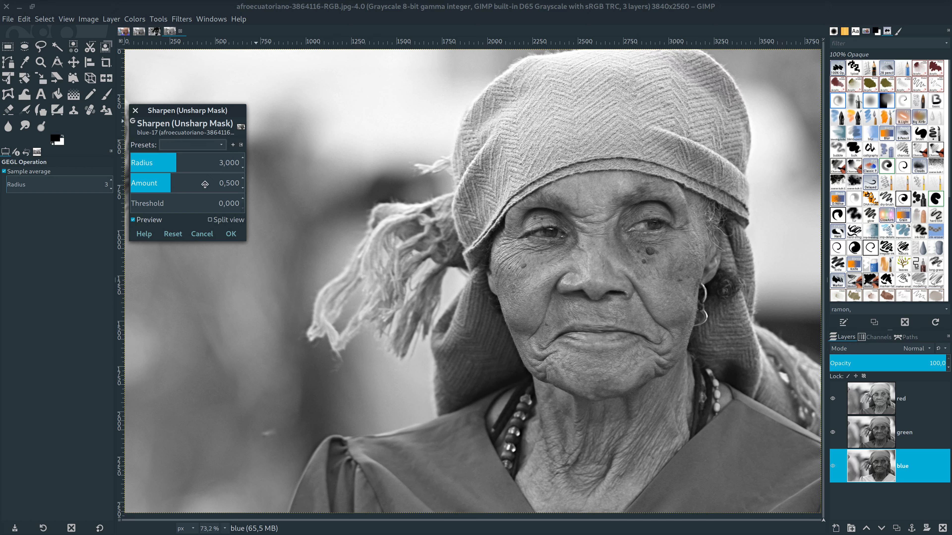
pyautogui.click(189, 144)
pyautogui.click(187, 172)
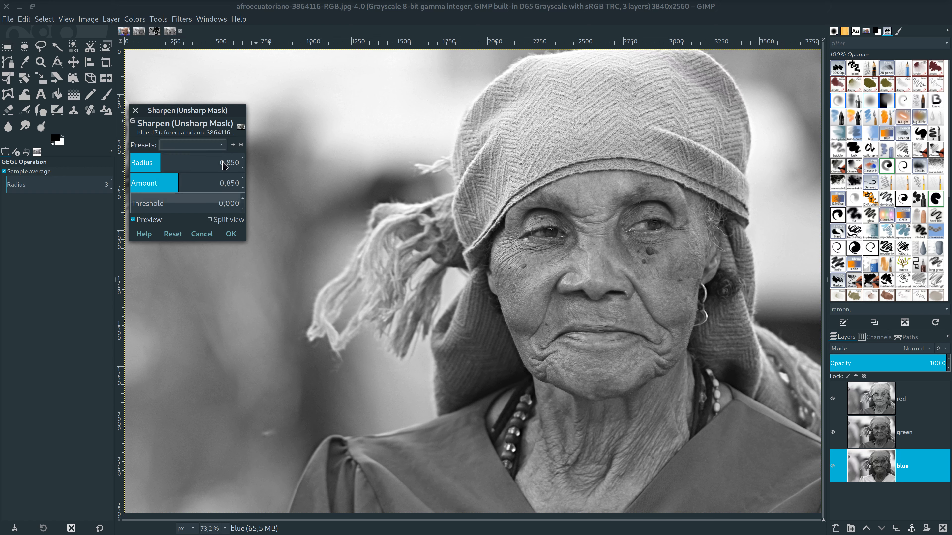
pyautogui.click(231, 234)
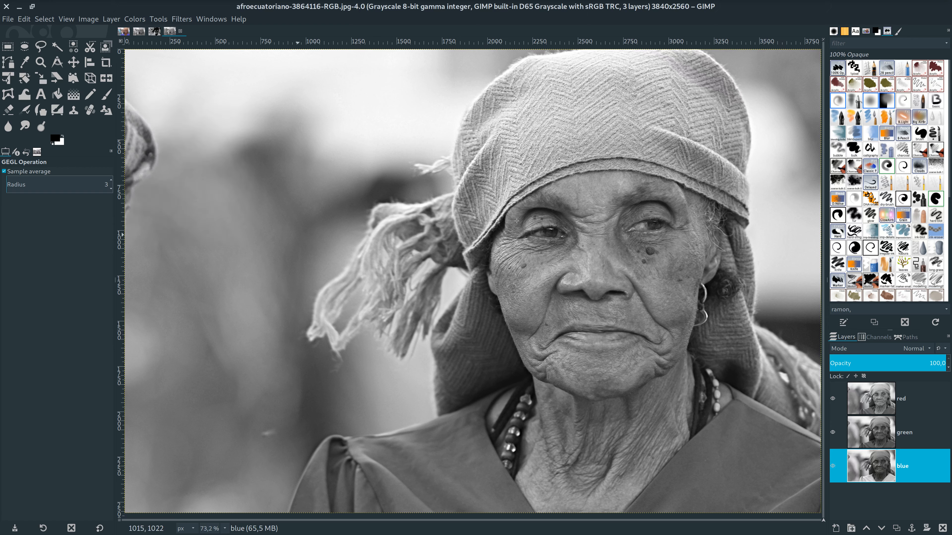
# Repeat Sharpen (Unsharp Mask) with the same settings on the green layer and on the red layer.
pyautogui.click(924, 432)
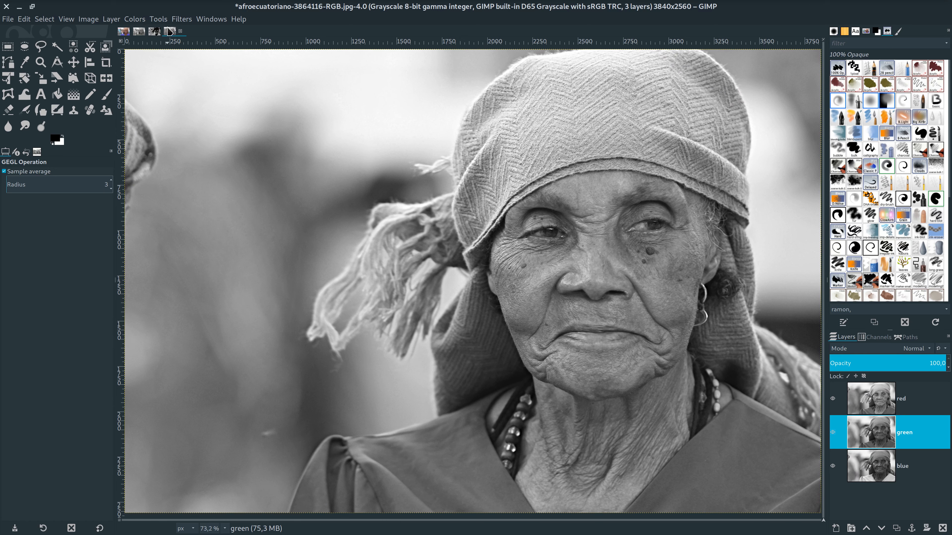
pyautogui.click(182, 19)
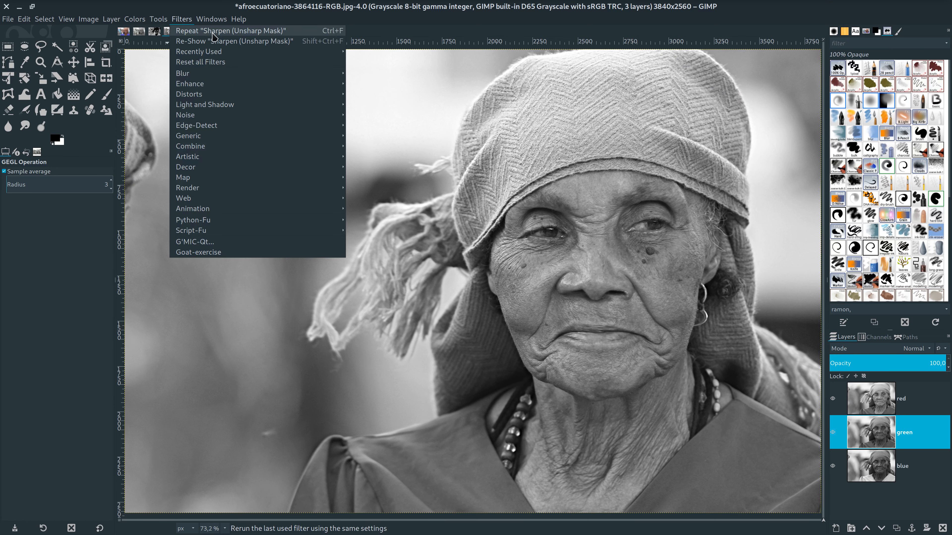
pyautogui.click(202, 31)
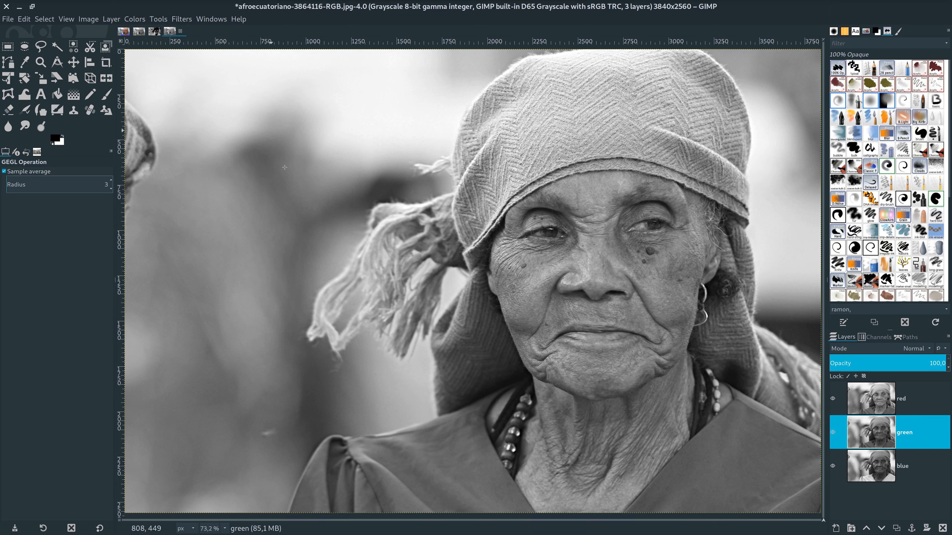
pyautogui.click(872, 405)
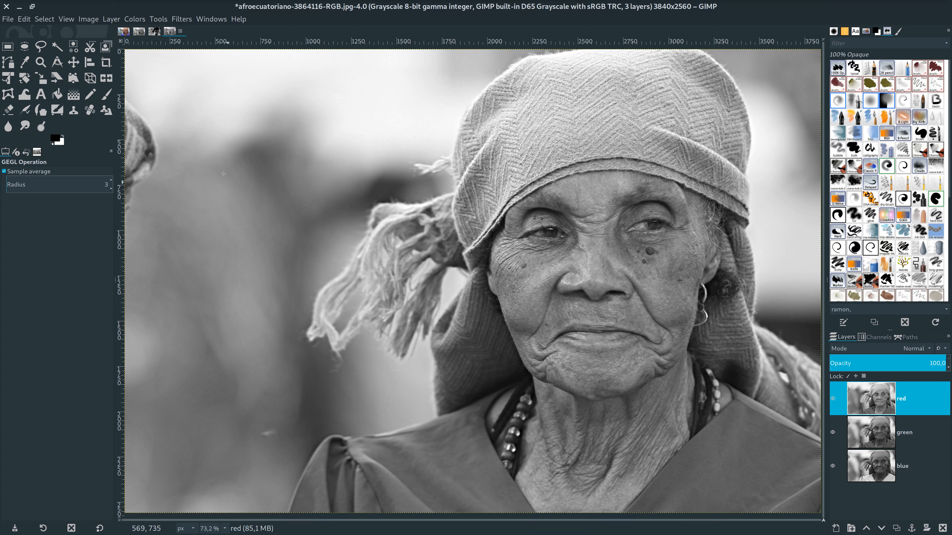
pyautogui.click(182, 19)
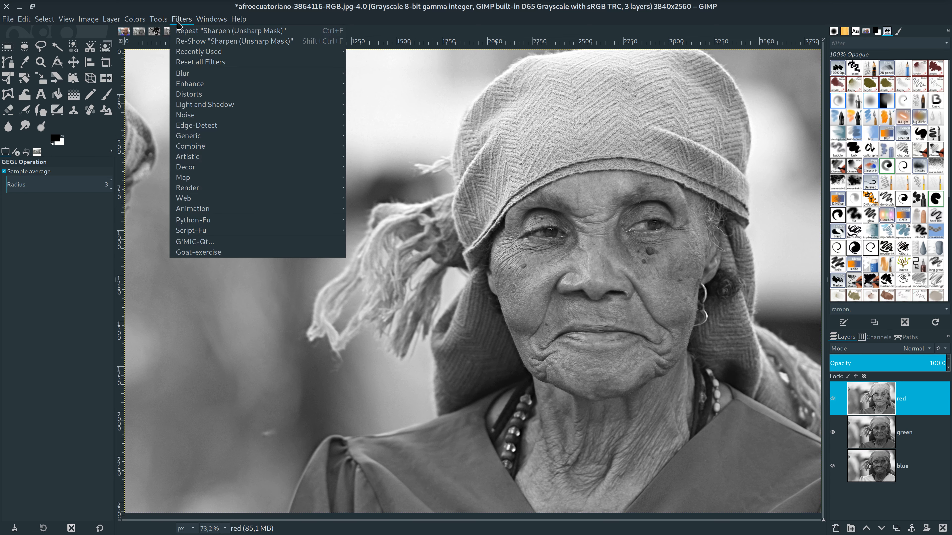
pyautogui.click(180, 33)
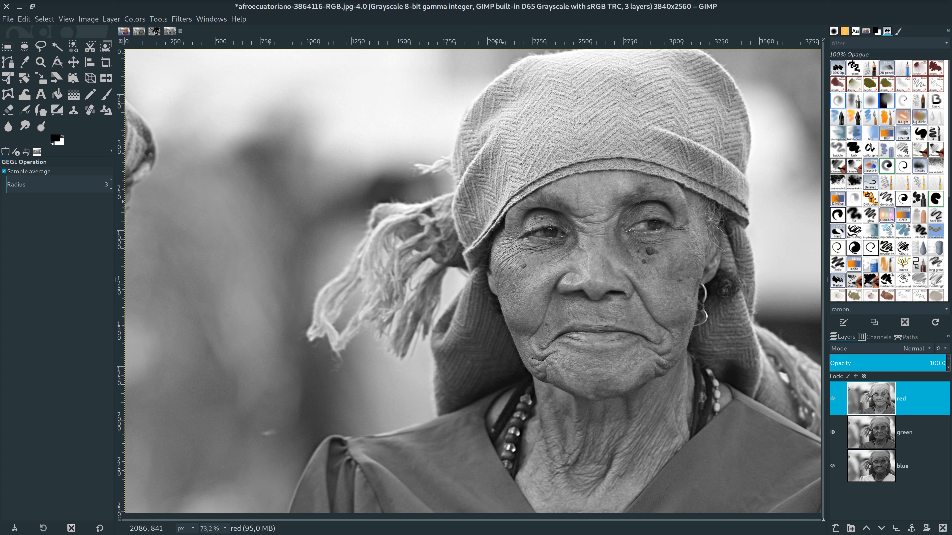
# Recompose the sharpened red, green and blue layers into the original colour image.
pyautogui.click(137, 19)
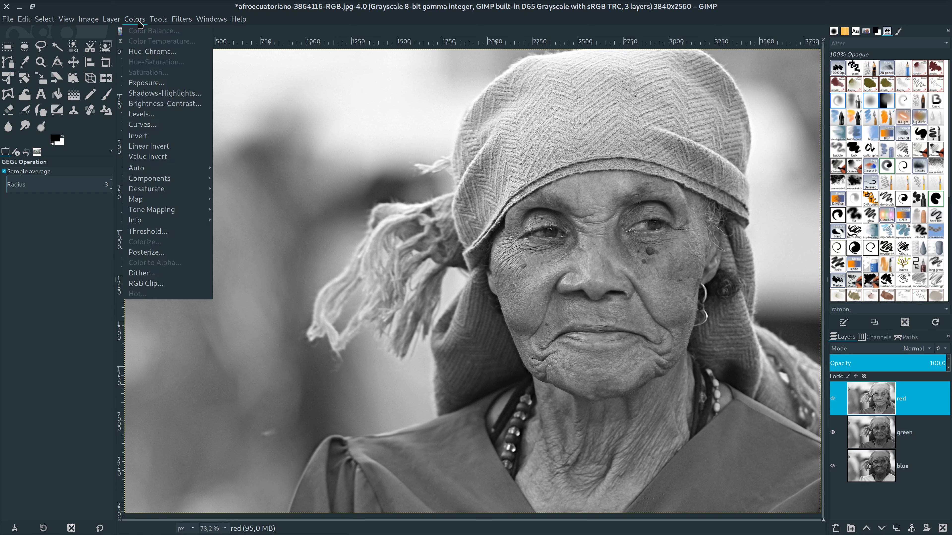
pyautogui.moveTo(155, 181)
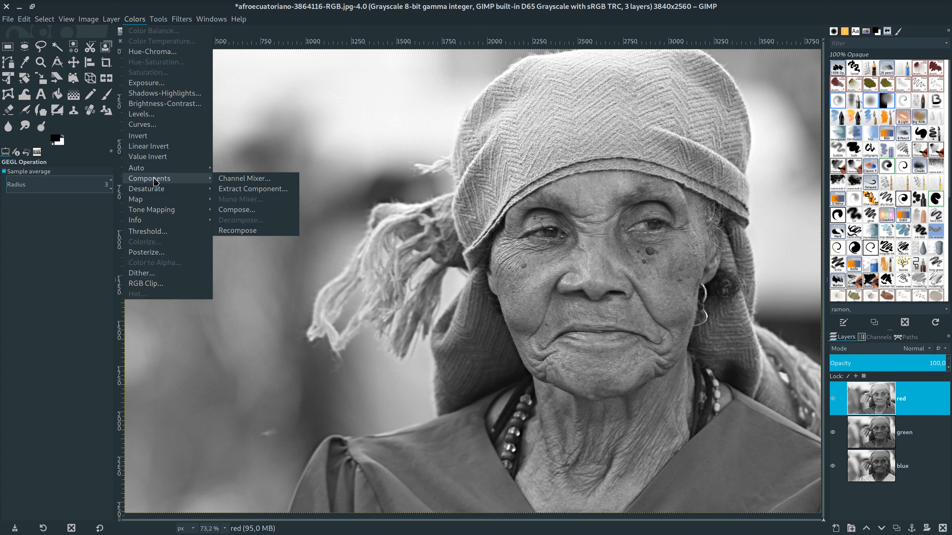
pyautogui.click(261, 231)
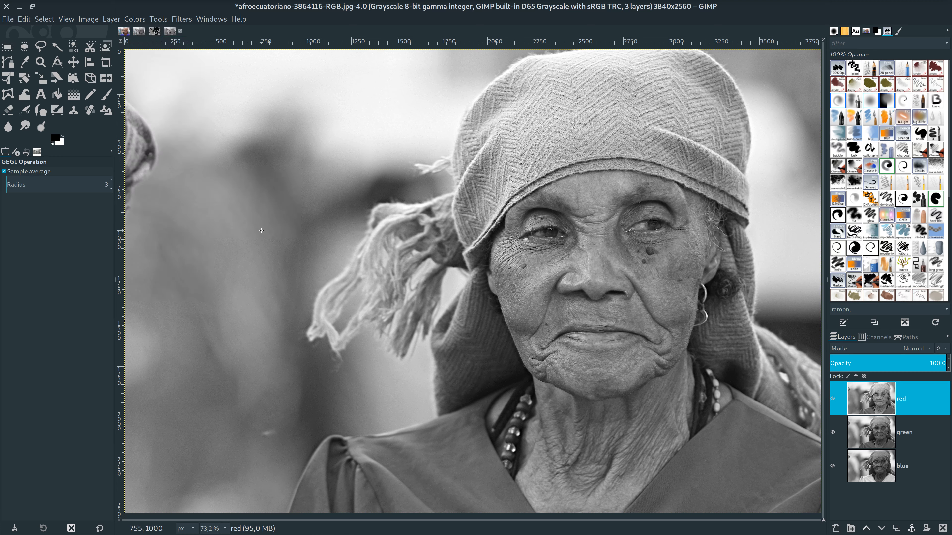
# Return to the colour image and merge its visible layers into a single layer above the hidden original.
pyautogui.click(124, 31)
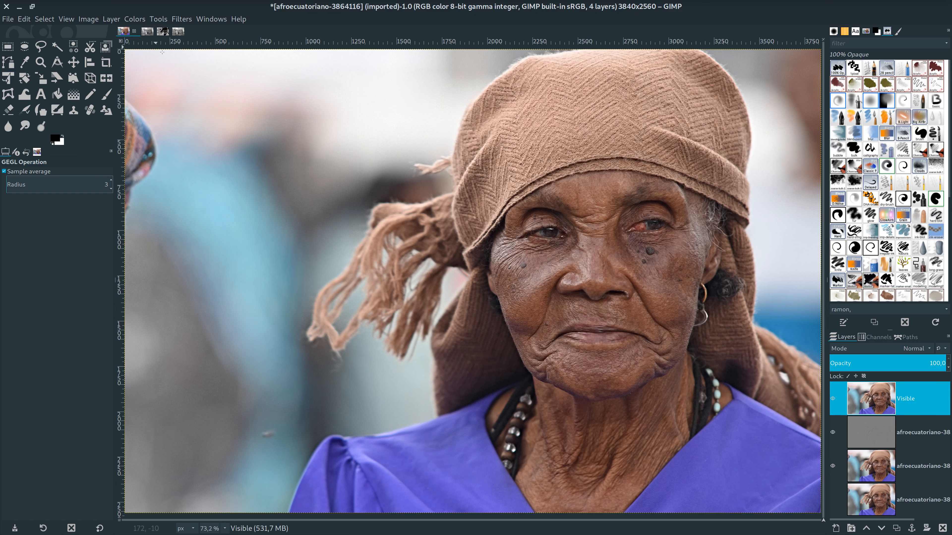
pyautogui.rightClick(887, 403)
pyautogui.click(873, 386)
pyautogui.click(910, 444)
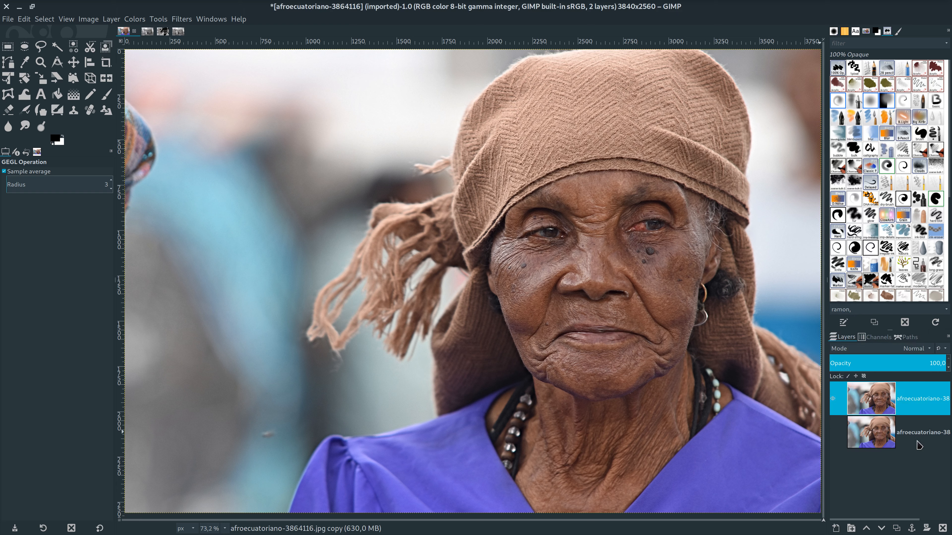
# Show the original bottom layer and repeatedly toggle the merged sharpened layer's visibility to compare the portrait before and after, leaving both layers visible.
pyautogui.click(832, 433)
pyautogui.click(833, 398)
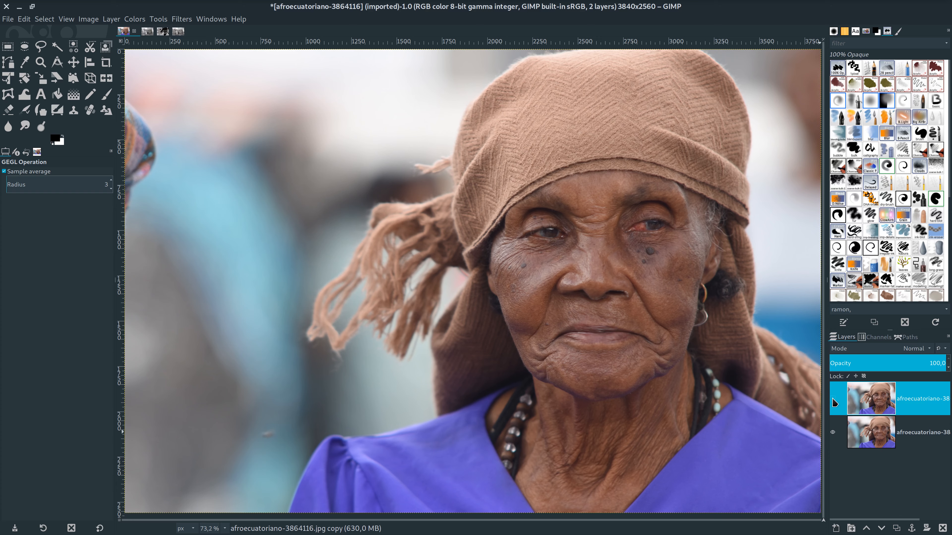
pyautogui.click(833, 399)
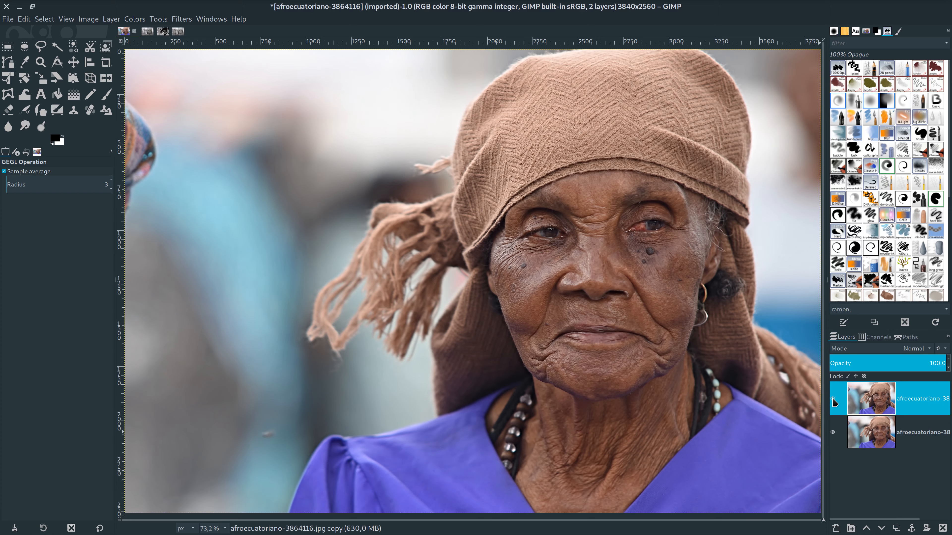
pyautogui.click(832, 399)
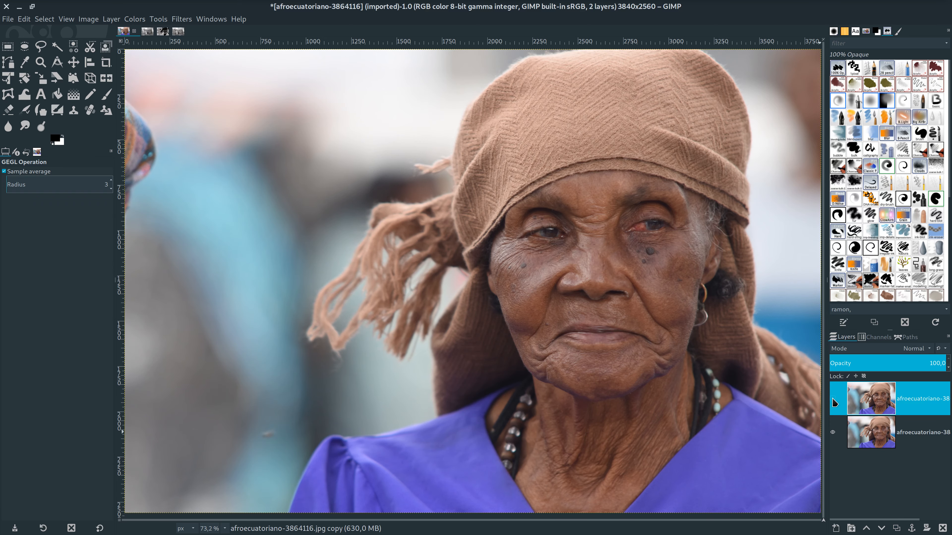
pyautogui.click(832, 399)
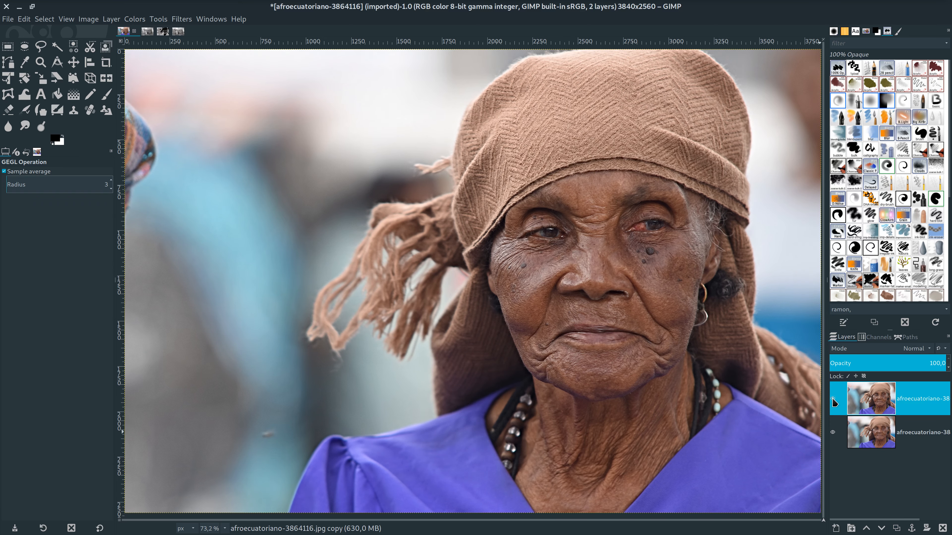
pyautogui.click(833, 397)
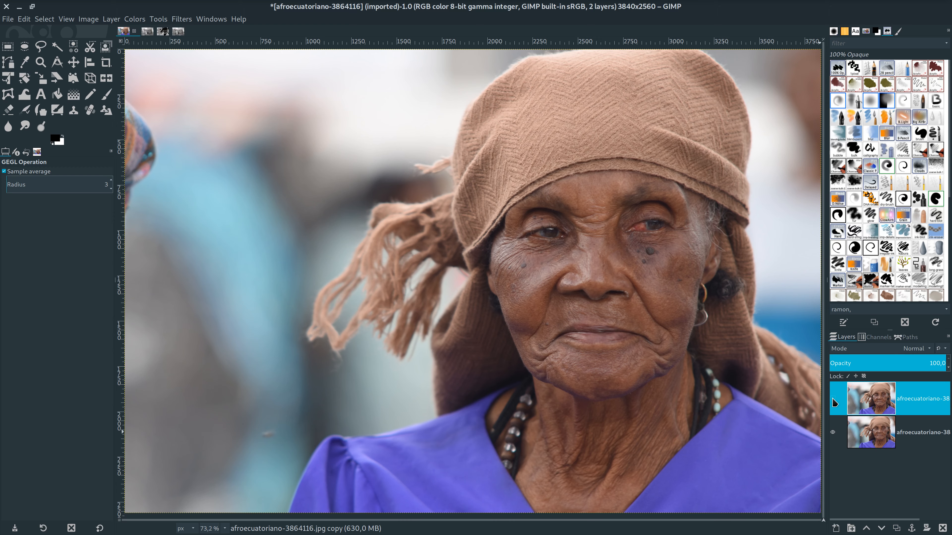
pyautogui.click(833, 397)
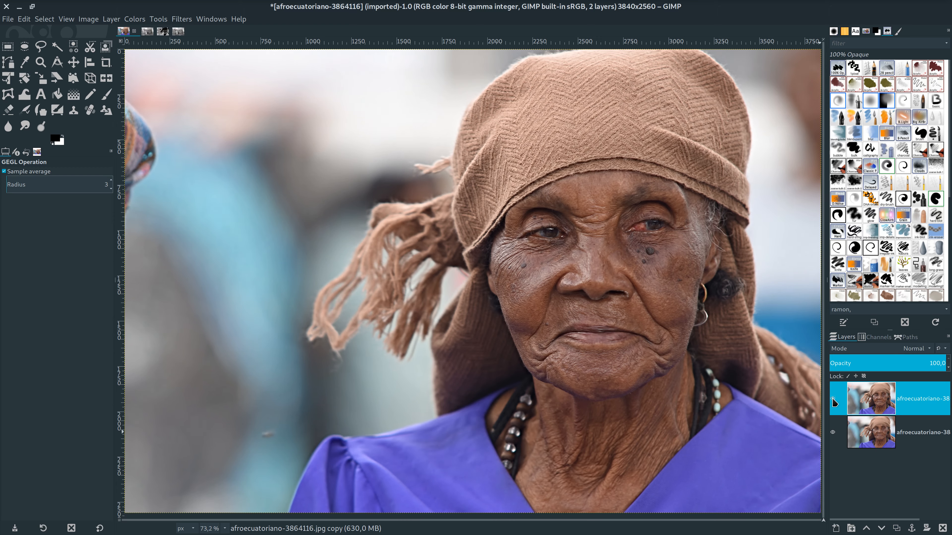
pyautogui.click(832, 397)
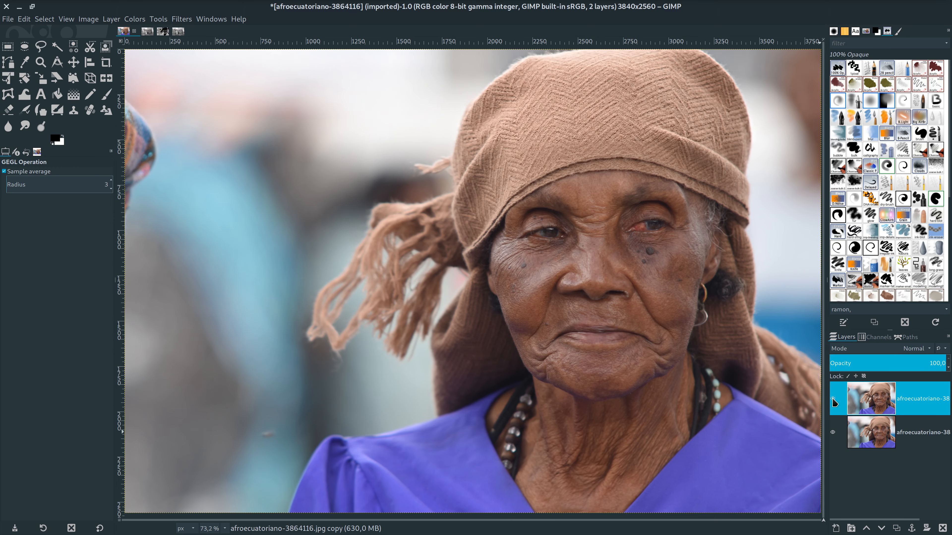
pyautogui.click(832, 398)
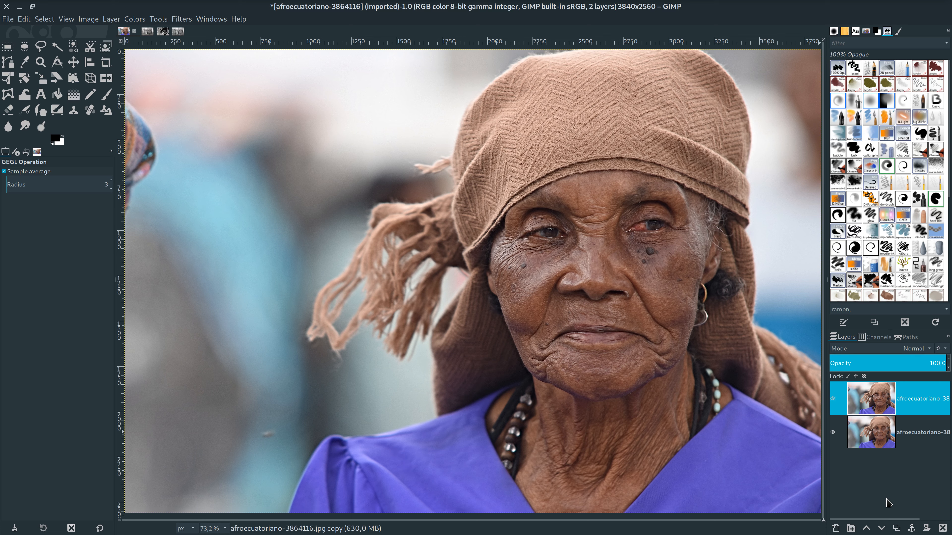